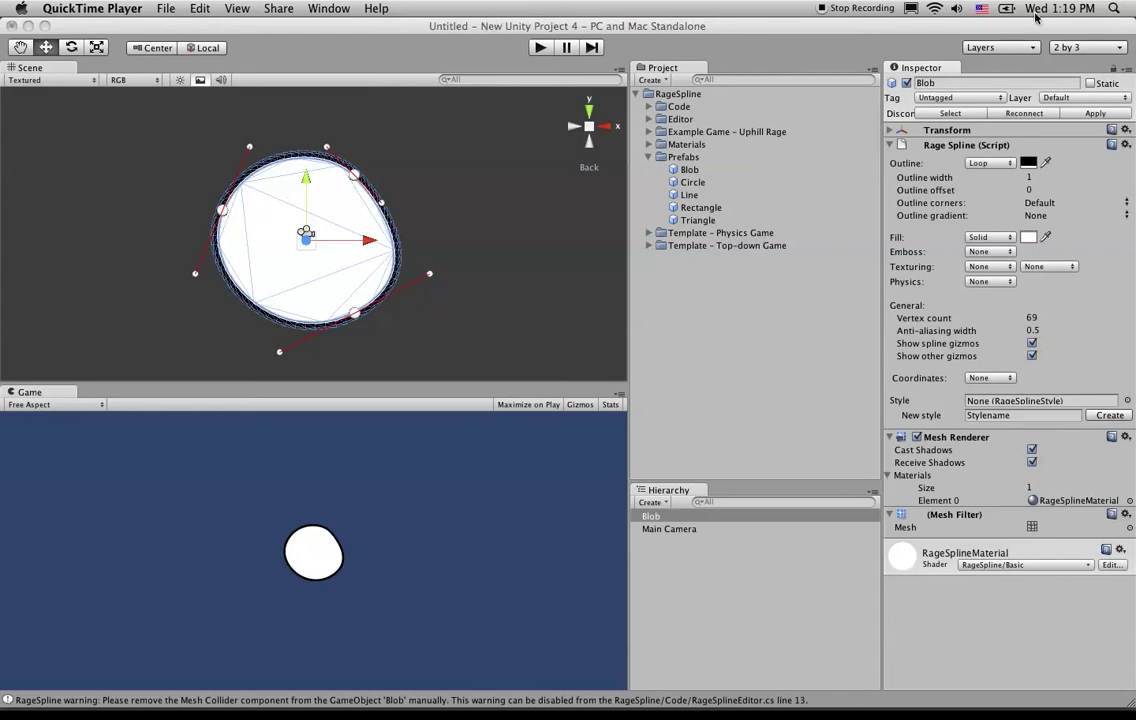
# Step: Set the Blob's Rage Spline physics to Boxed, revealing split count 32 and z-depth 100
pyautogui.click(974, 283)
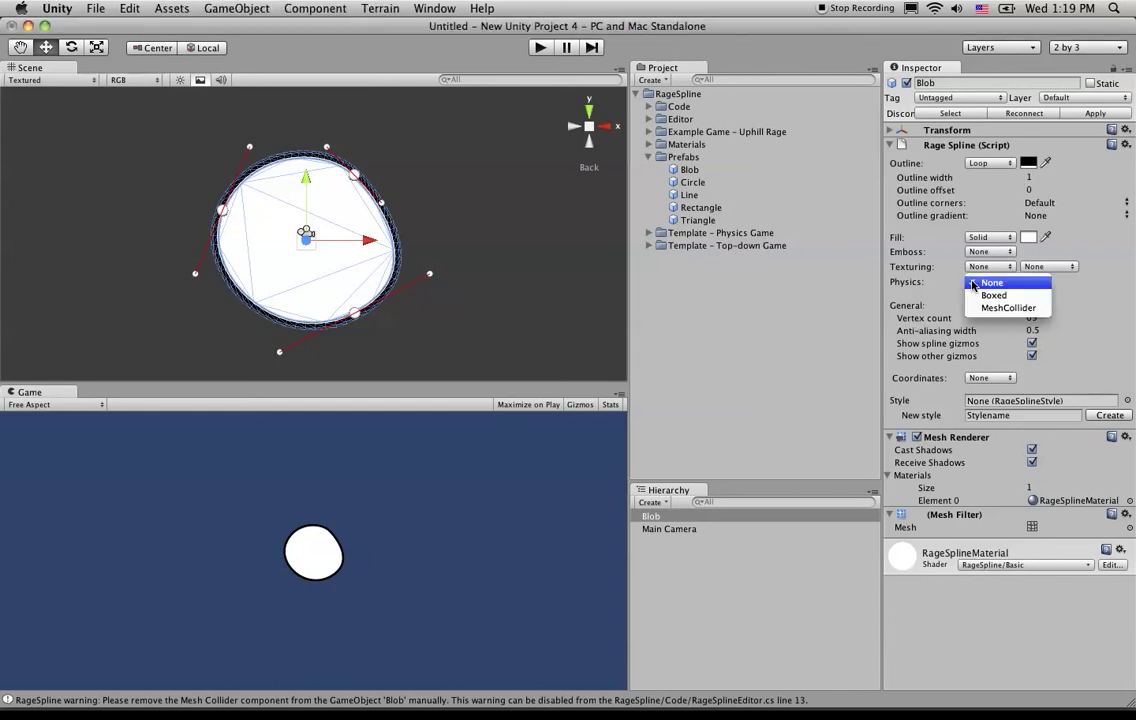
pyautogui.click(1030, 302)
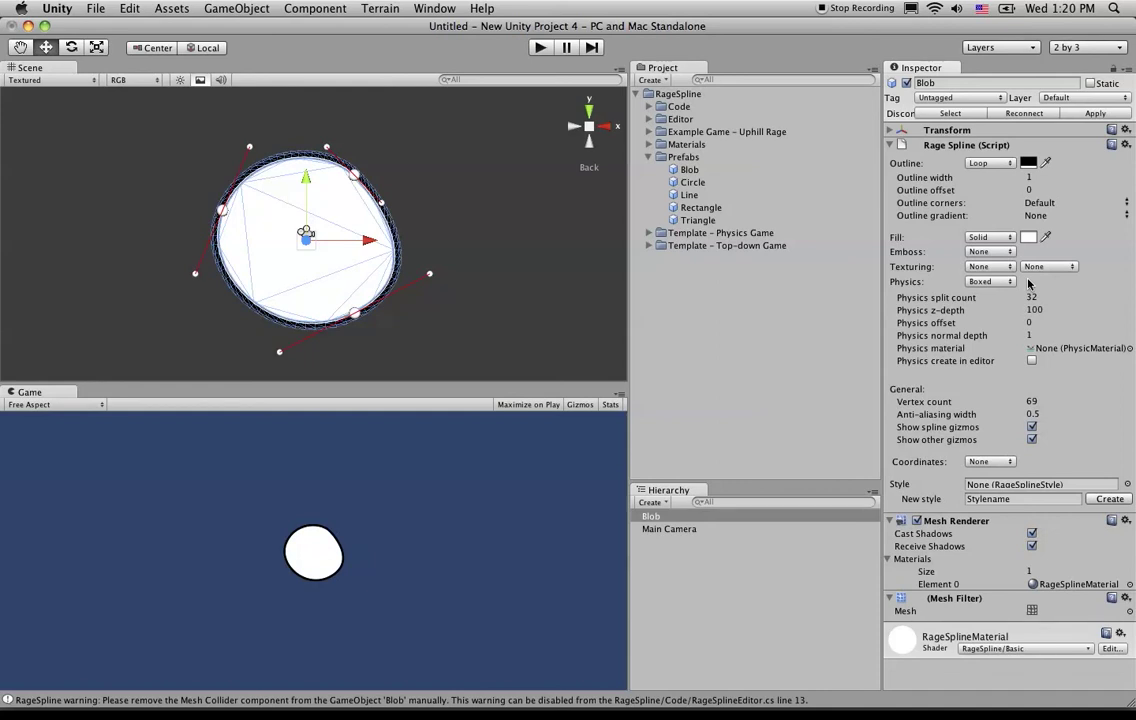
pyautogui.click(1007, 281)
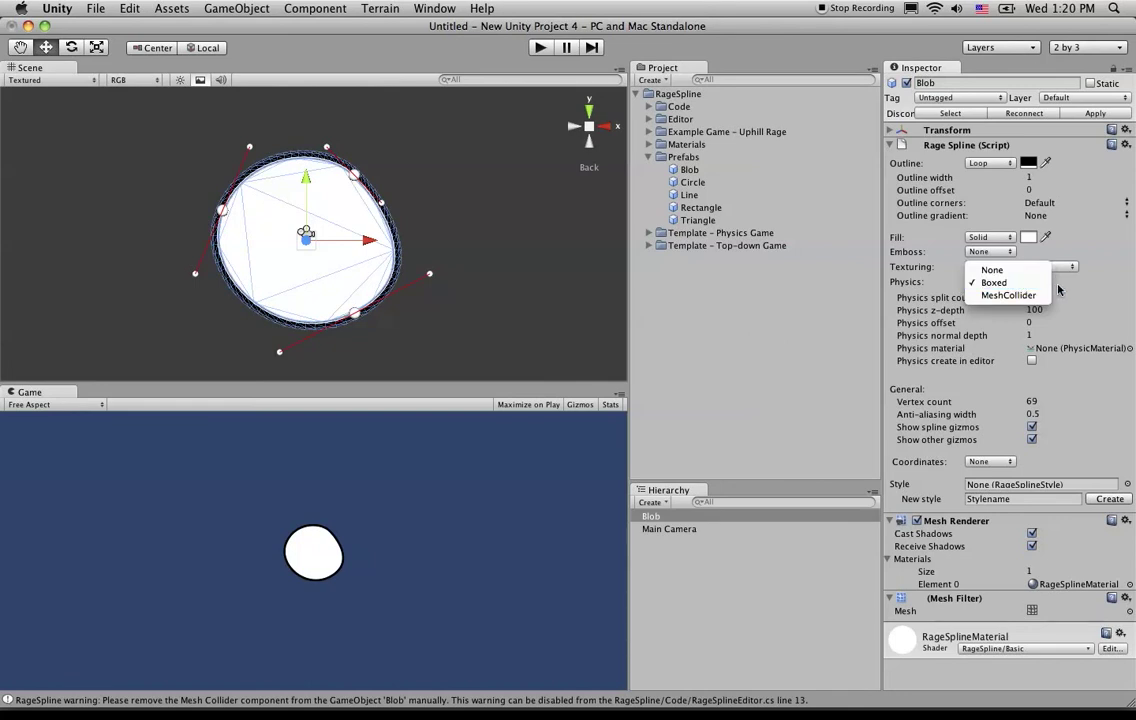
pyautogui.click(1059, 289)
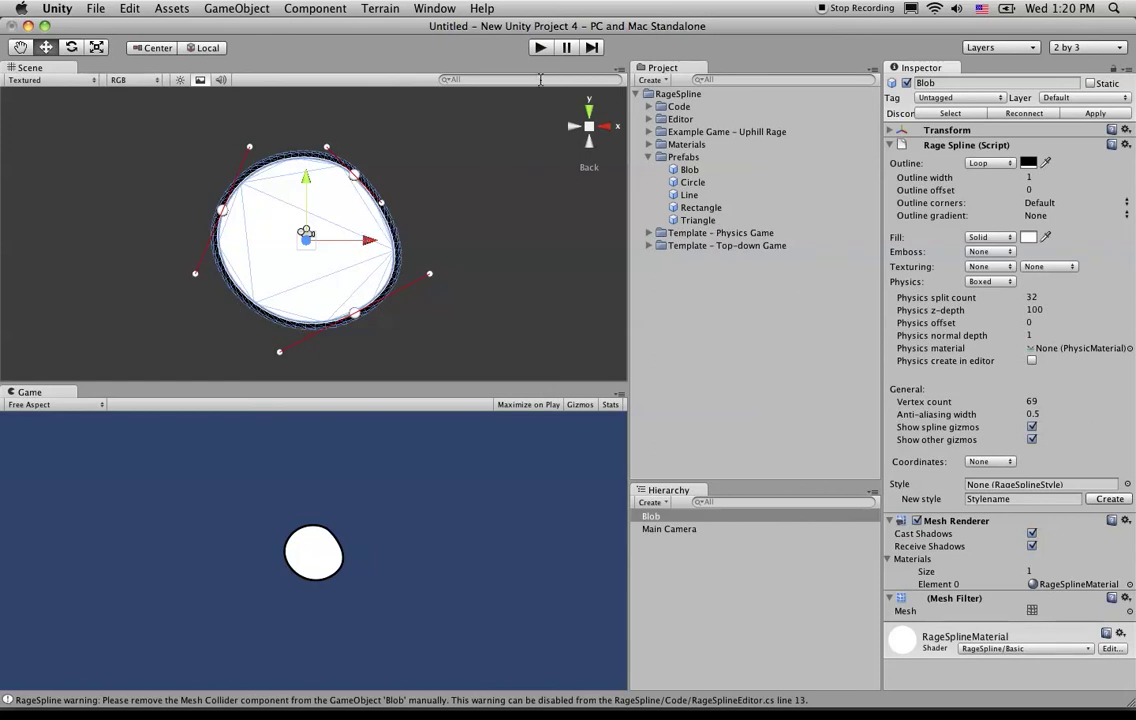
# Step: Enter Play mode and orbit from the X-axis view to see the green boxed collider cylinder in perspective
pyautogui.scroll(1, 342, 197)
pyautogui.scroll(1, 342, 197)
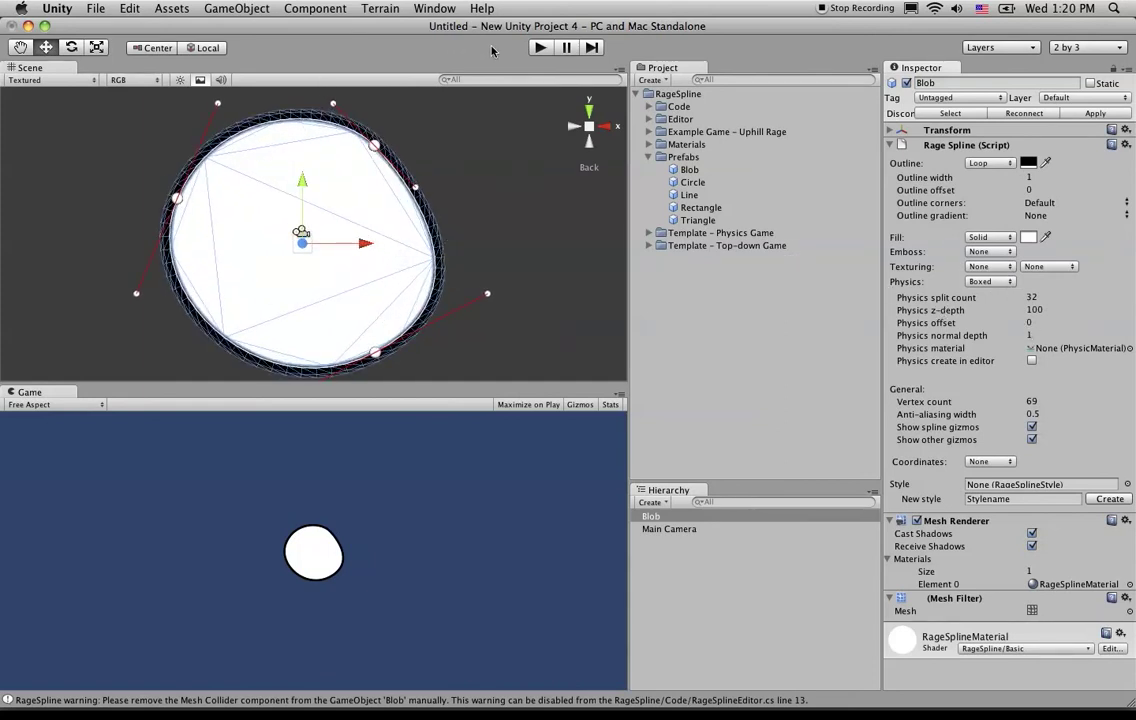
pyautogui.click(540, 48)
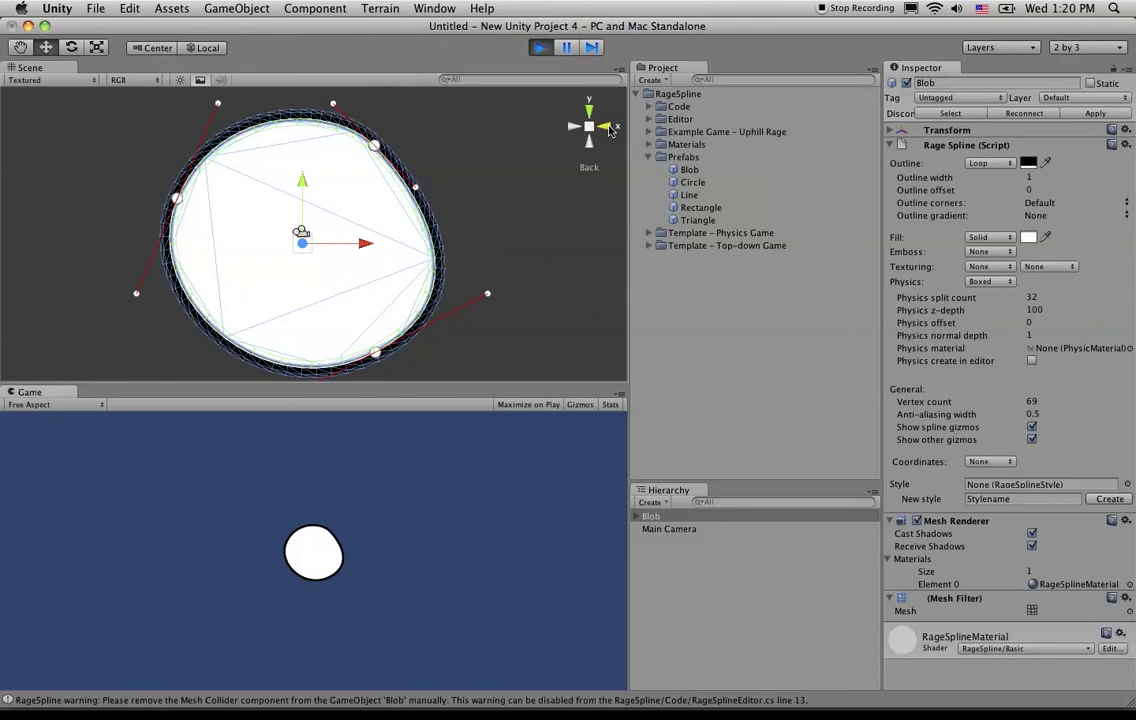
pyautogui.click(610, 128)
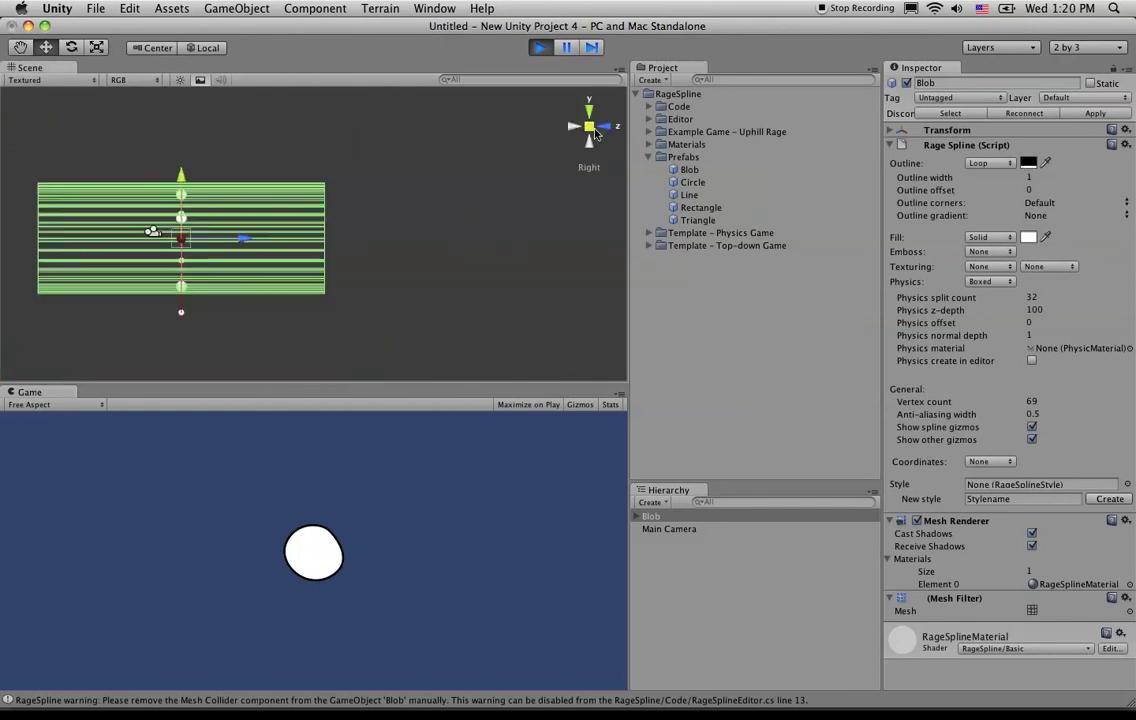
pyautogui.keyDown('alt'); pyautogui.moveTo(520, 112); pyautogui.dragTo(512, 185); pyautogui.keyUp('alt')
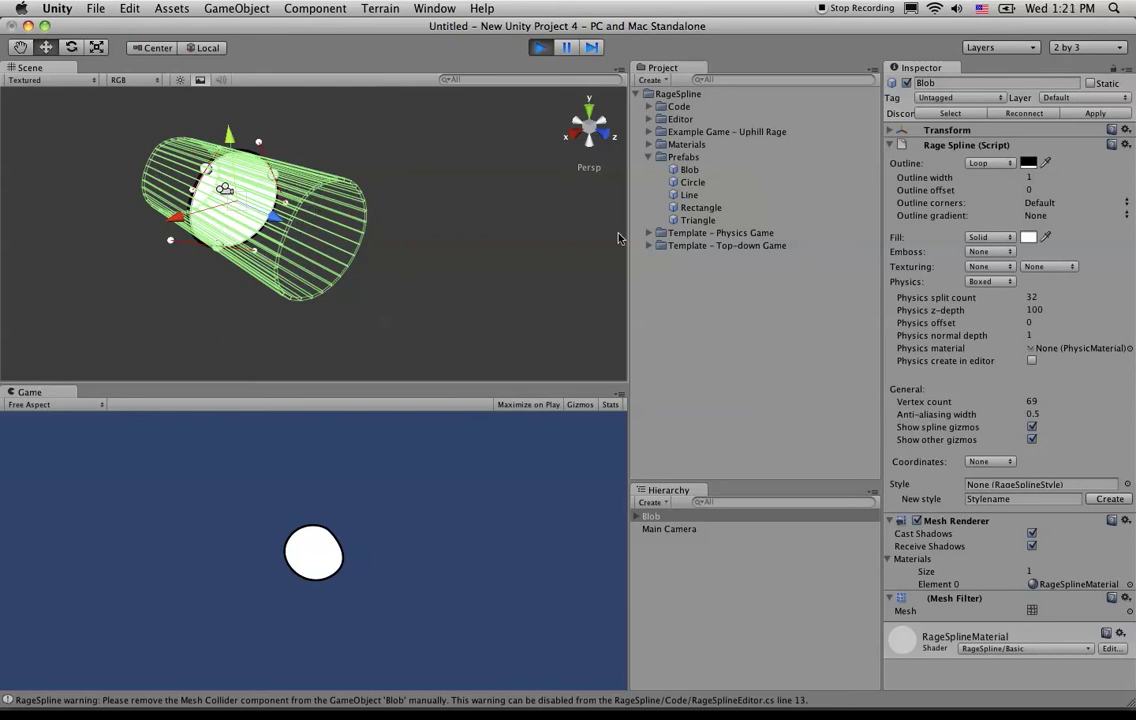
# Step: Stop Play mode and enable Physics create in editor to build the Blob's boxed collider
pyautogui.press('super+p')
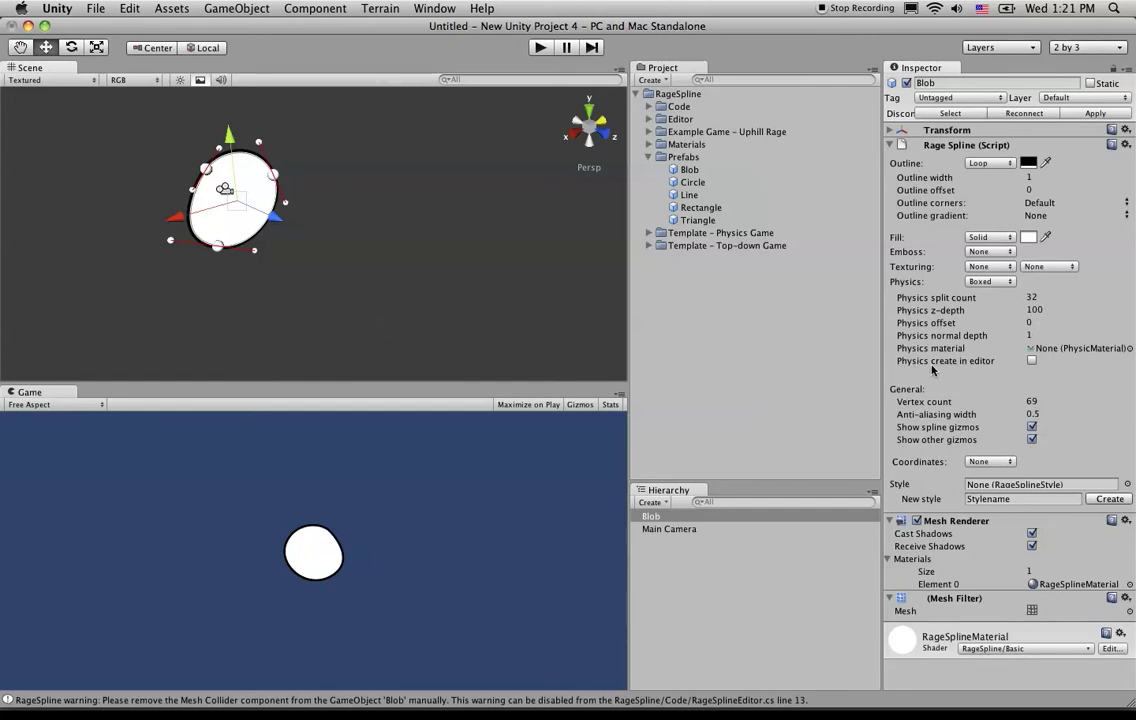
pyautogui.click(1031, 361)
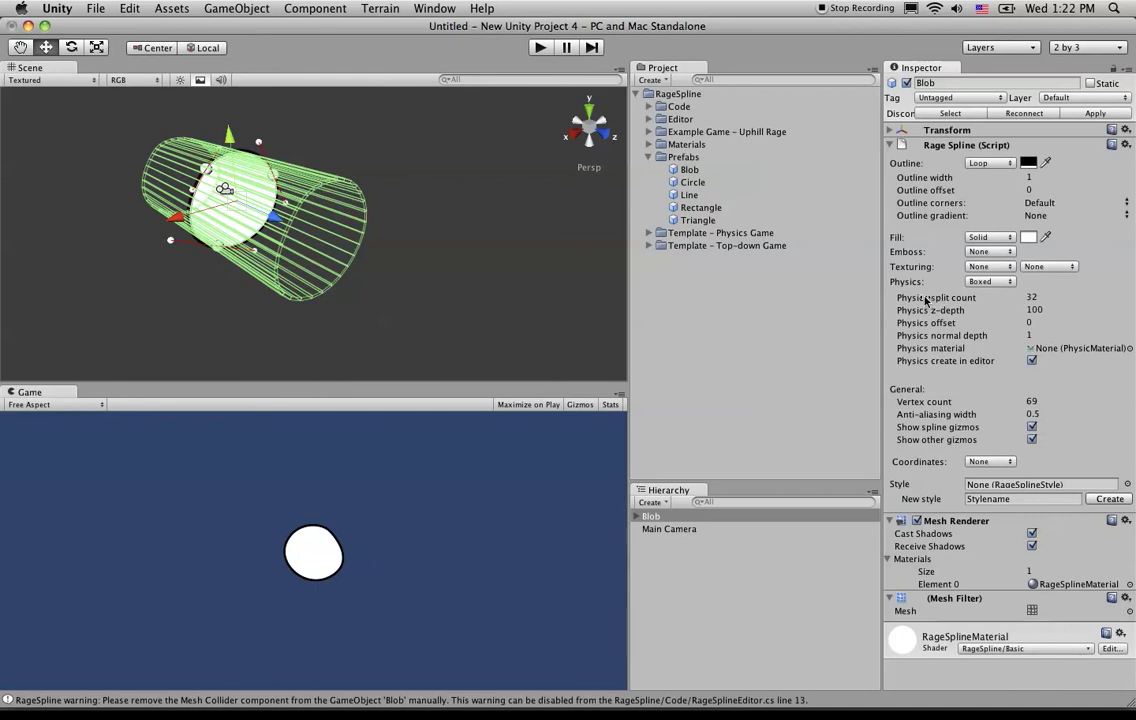
# Step: Adjust the Physics split count until it settles at 31 collider segments
pyautogui.click(1016, 299)
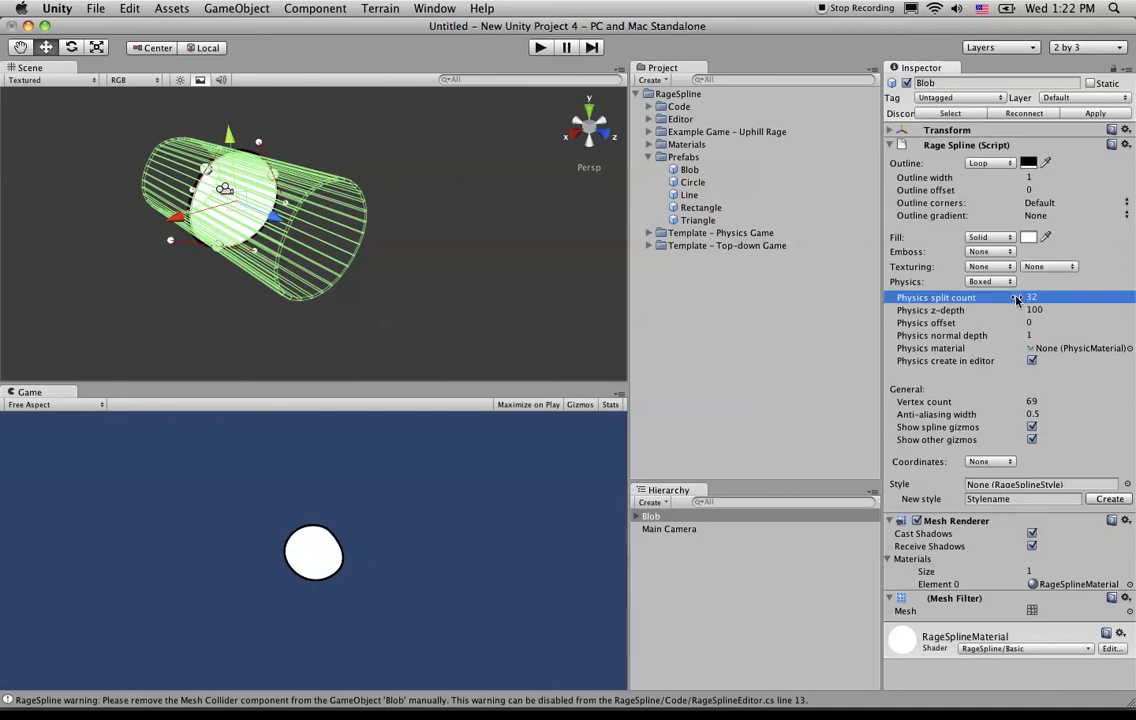
pyautogui.moveTo(1020, 300)
pyautogui.mouseDown()
pyautogui.moveTo(1041, 297)
pyautogui.moveTo(1007, 296)
pyautogui.mouseUp()
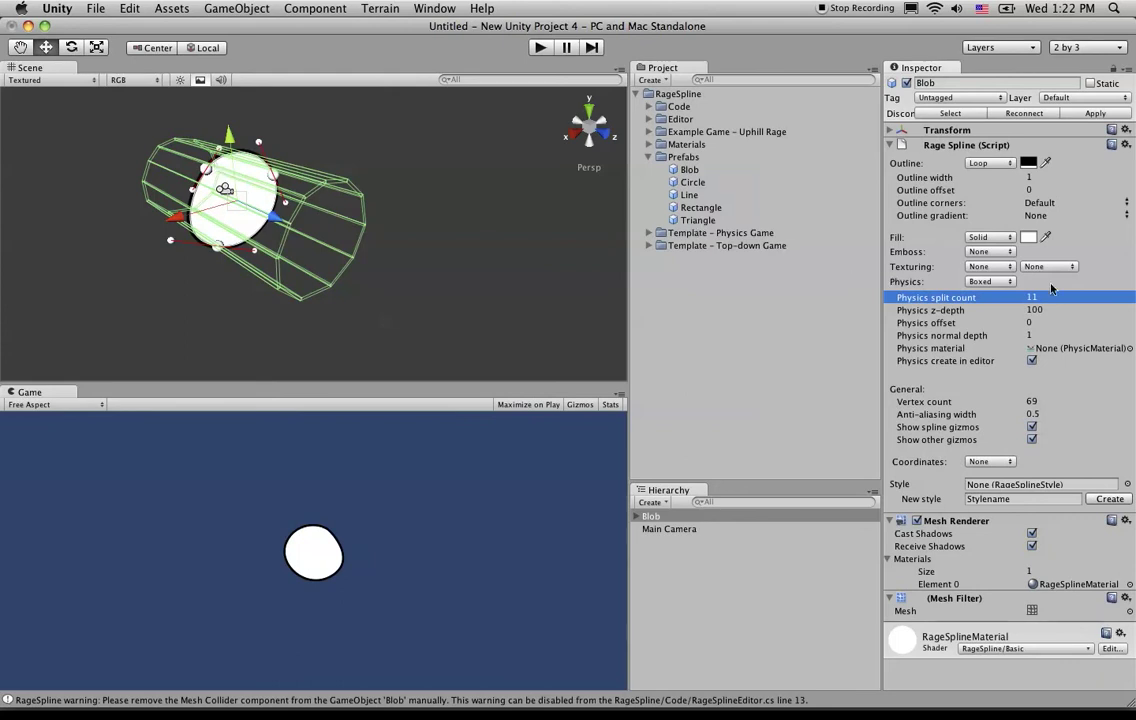
pyautogui.moveTo(1031, 298); pyautogui.dragTo(1059, 297)
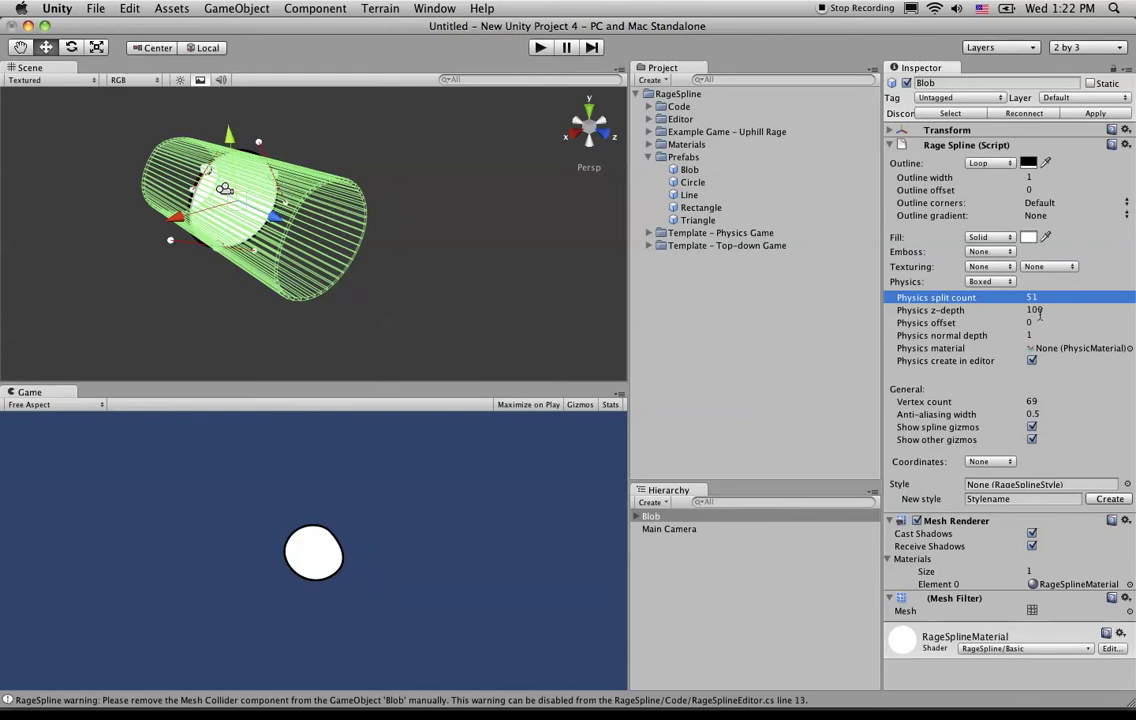
pyautogui.moveTo(1022, 300); pyautogui.dragTo(1006, 300)
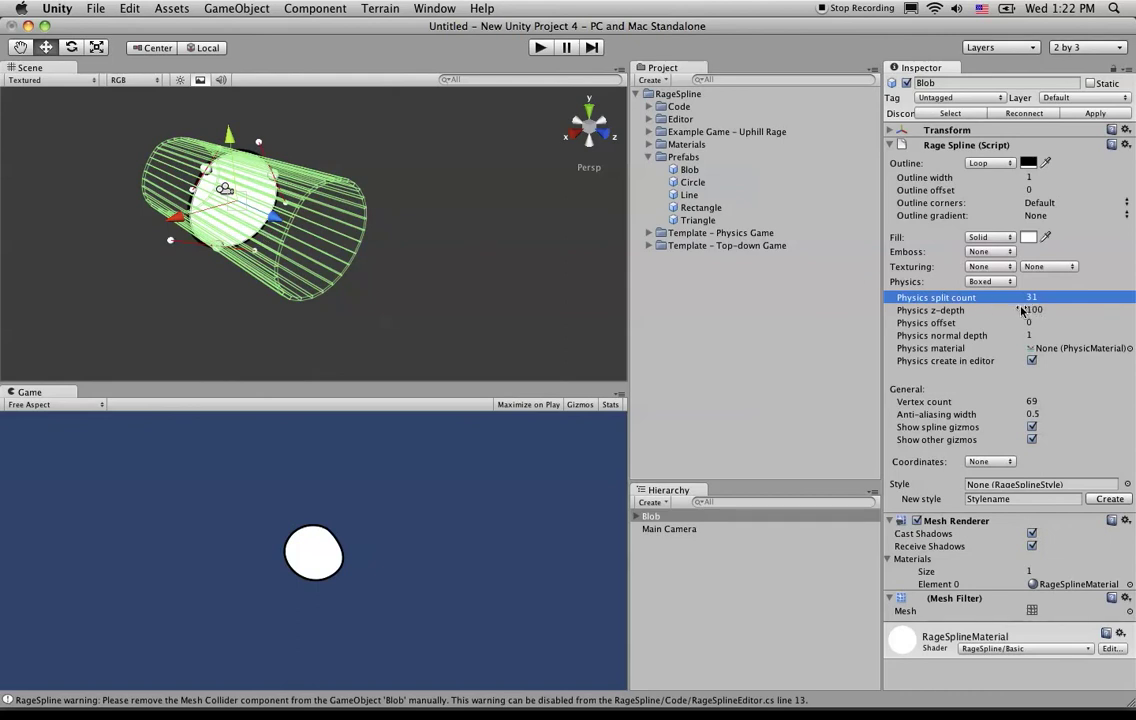
# Step: Reduce the Physics z-depth from 100 to 86.75562
pyautogui.moveTo(1022, 310); pyautogui.dragTo(940, 312)
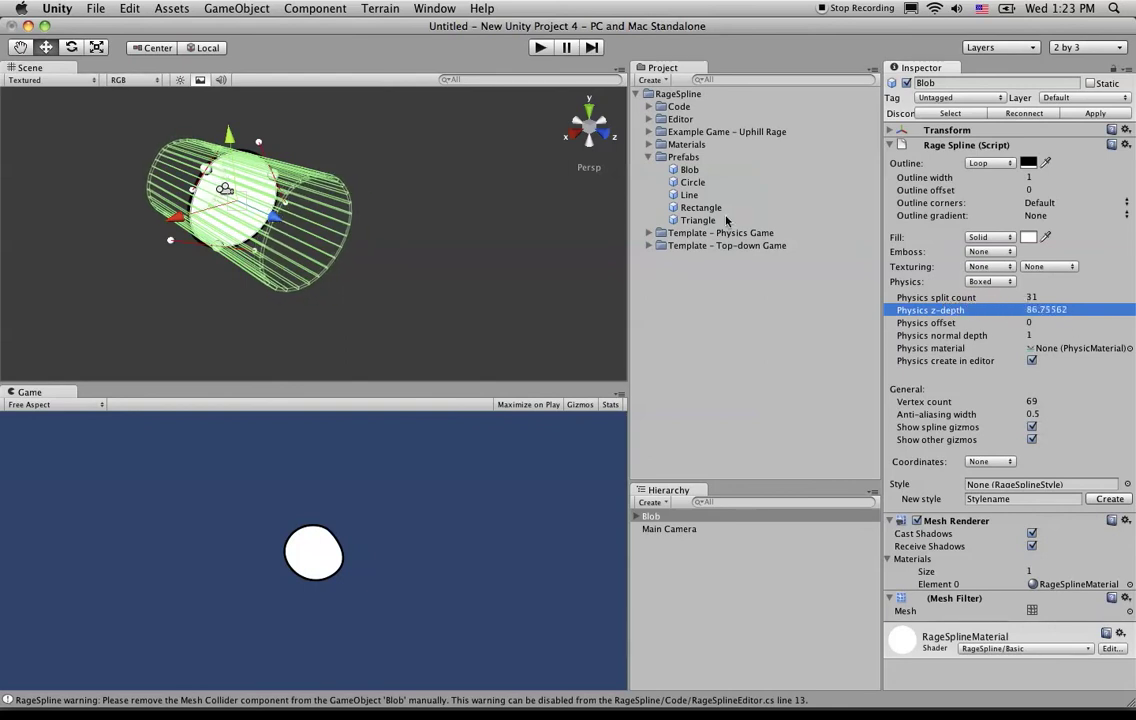
# Step: Zoom into the Back view and set the Physics offset to 5.402949
pyautogui.click(573, 123)
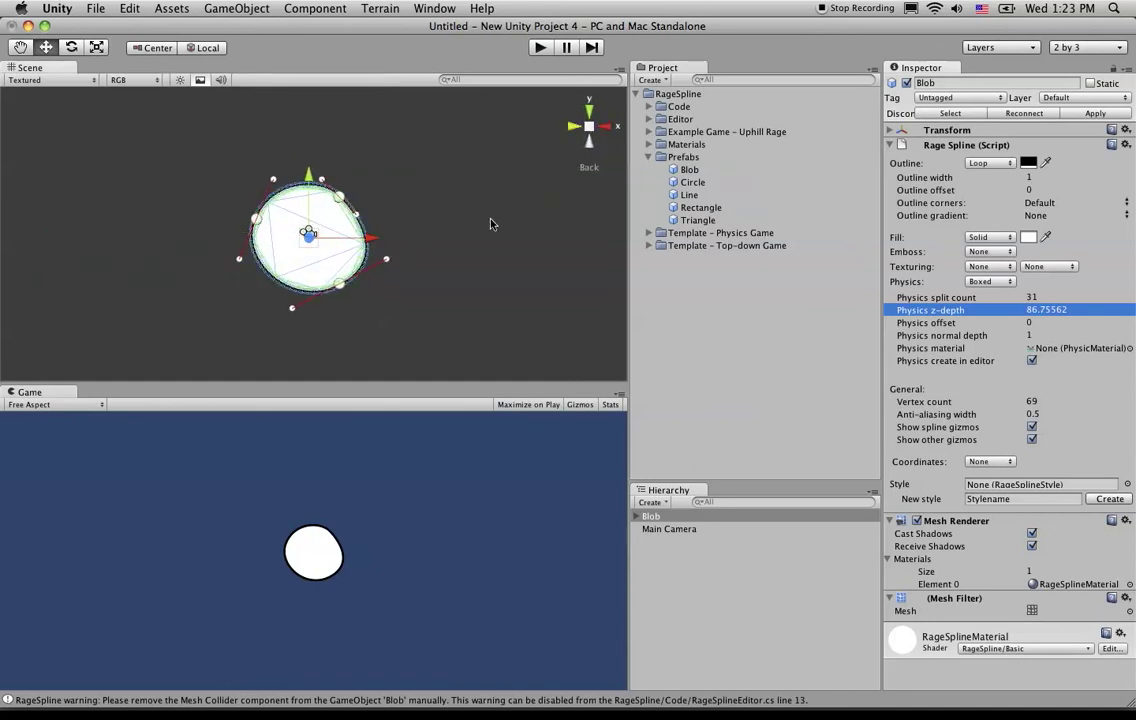
pyautogui.scroll(3, 494, 225)
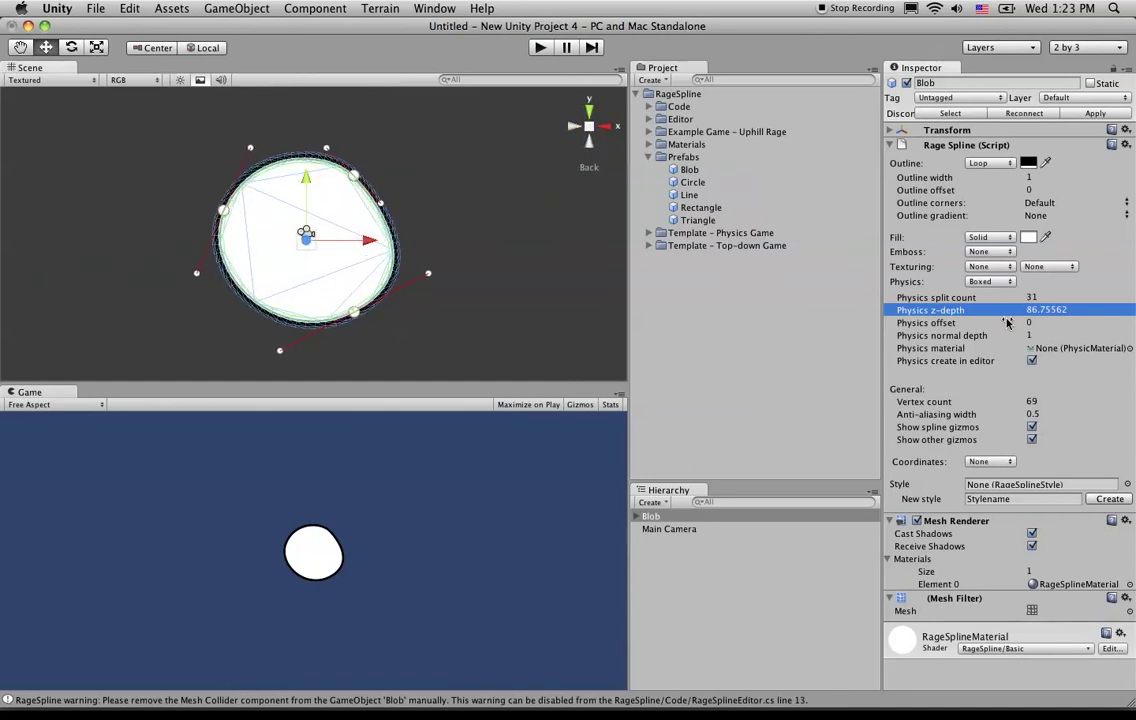
pyautogui.moveTo(1007, 322)
pyautogui.mouseDown()
pyautogui.moveTo(992, 322)
pyautogui.moveTo(1016, 319)
pyautogui.mouseUp()
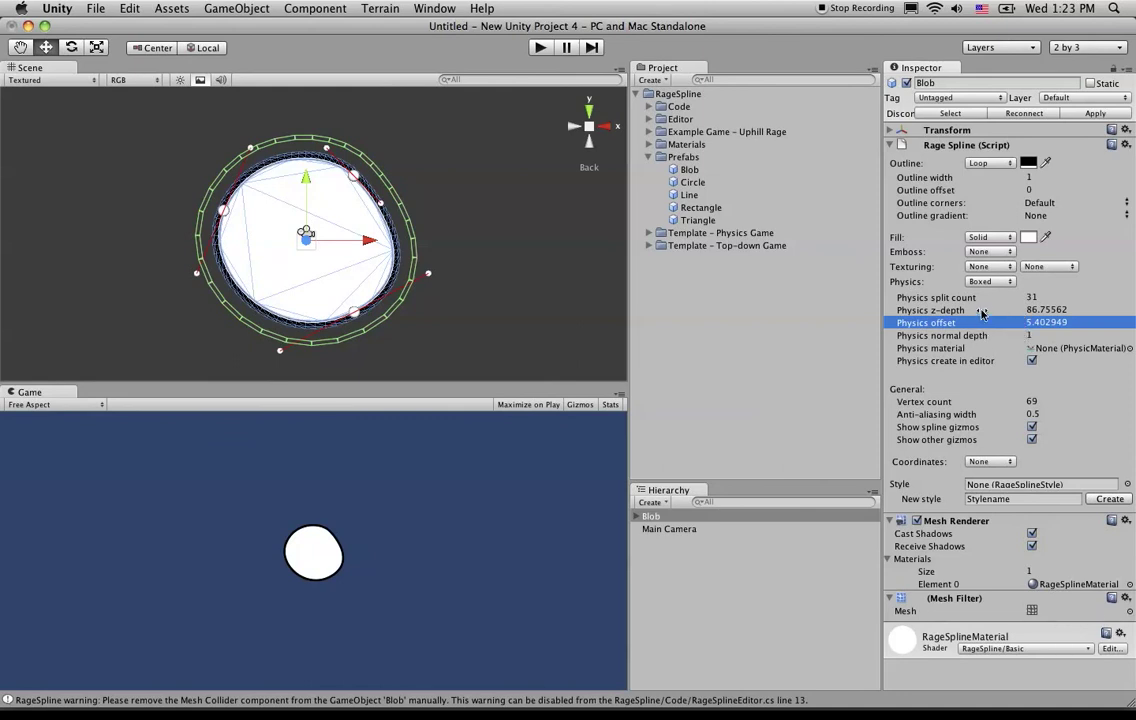
# Step: Set Physics normal depth to 2.921351 and Physics offset to 0.8277884
pyautogui.click(1018, 338)
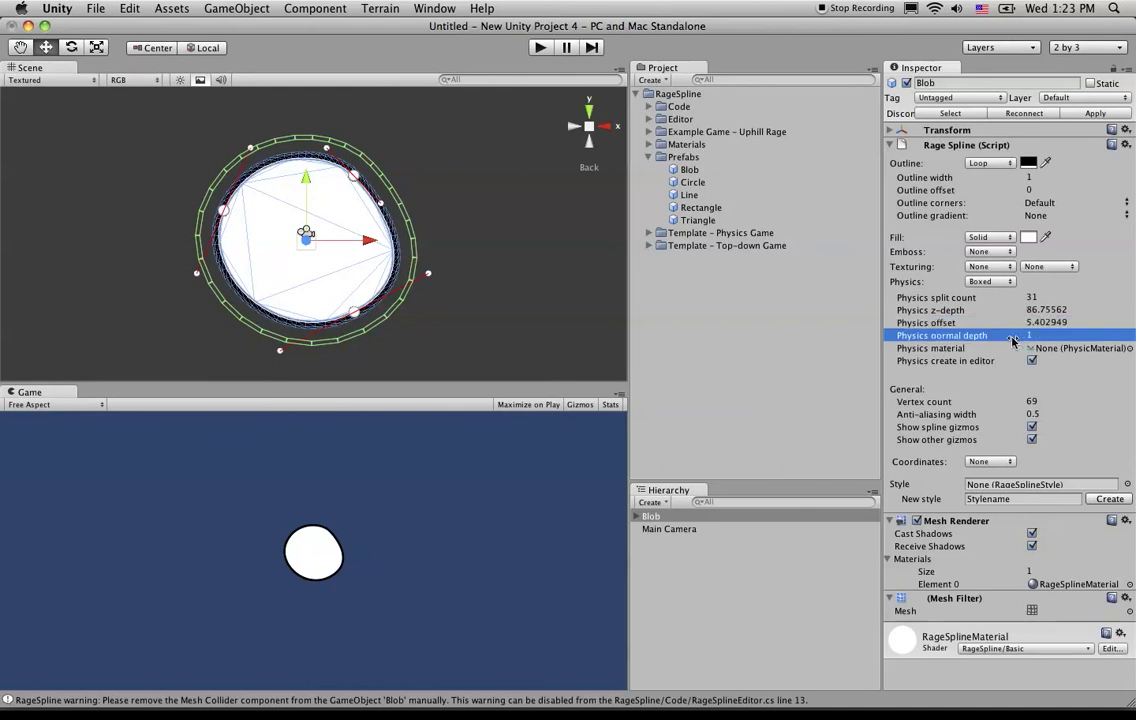
pyautogui.moveTo(1012, 340); pyautogui.dragTo(1040, 343)
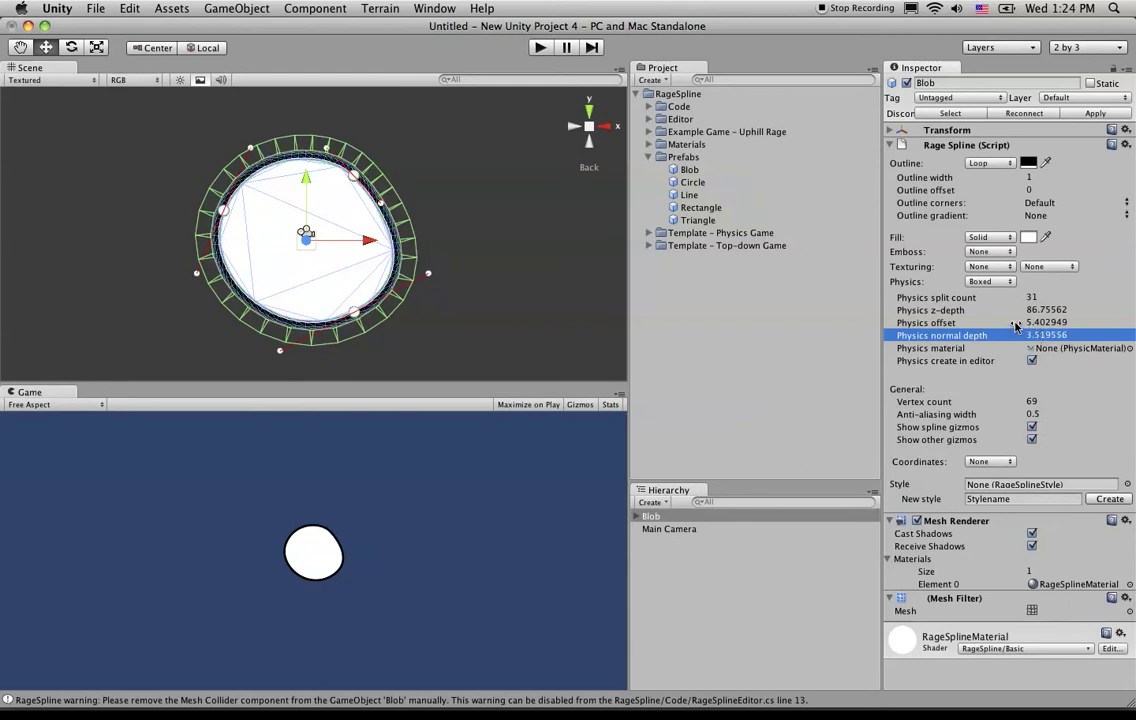
pyautogui.moveTo(1015, 327); pyautogui.dragTo(930, 338)
pyautogui.moveTo(1004, 336)
pyautogui.mouseDown()
pyautogui.moveTo(1017, 337)
pyautogui.moveTo(998, 328)
pyautogui.mouseUp()
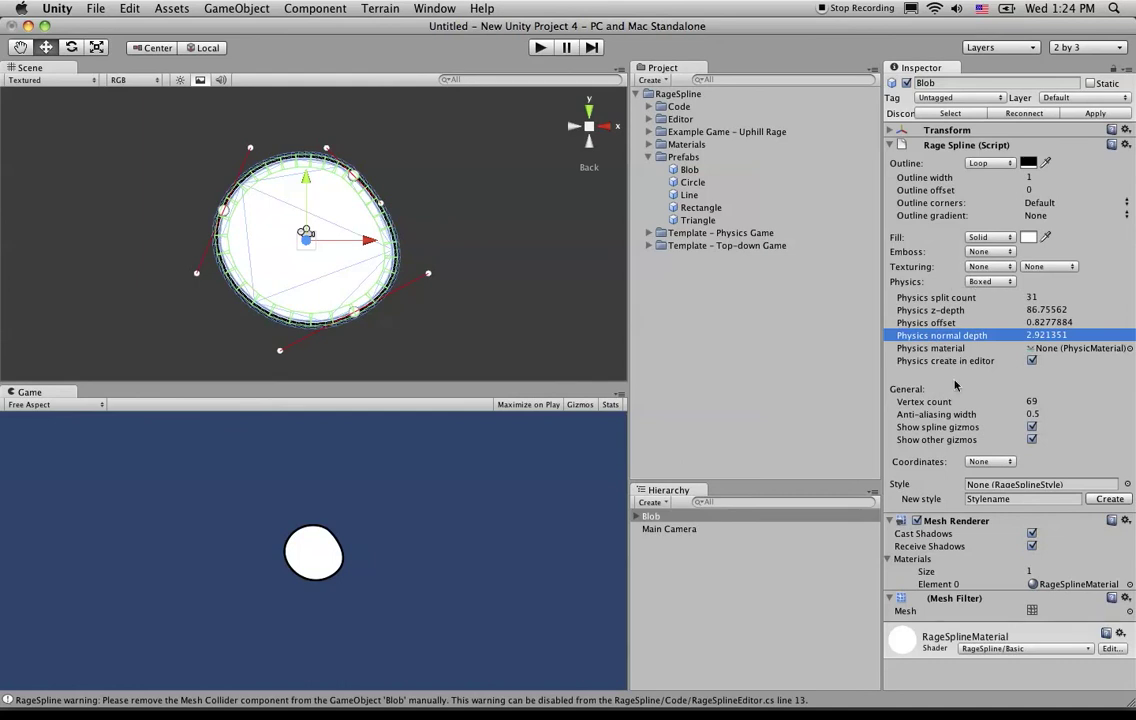
# Step: Change the Blob's physics type from Boxed to None, then to MeshCollider
pyautogui.click(1011, 281)
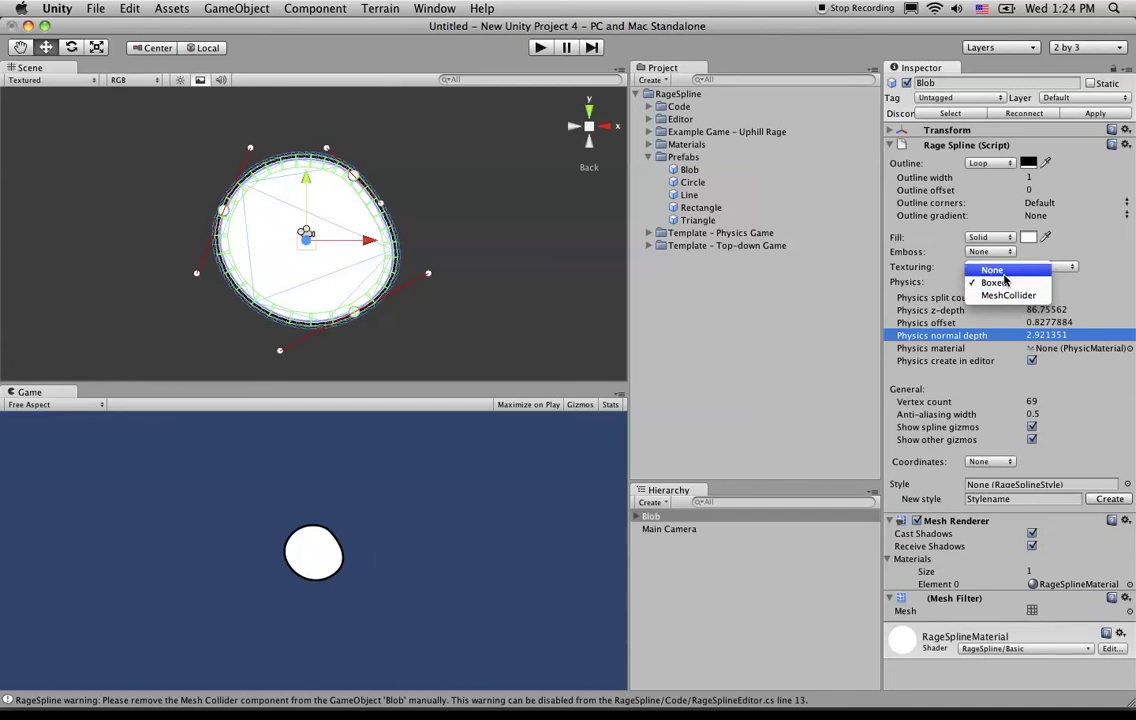
pyautogui.click(992, 270)
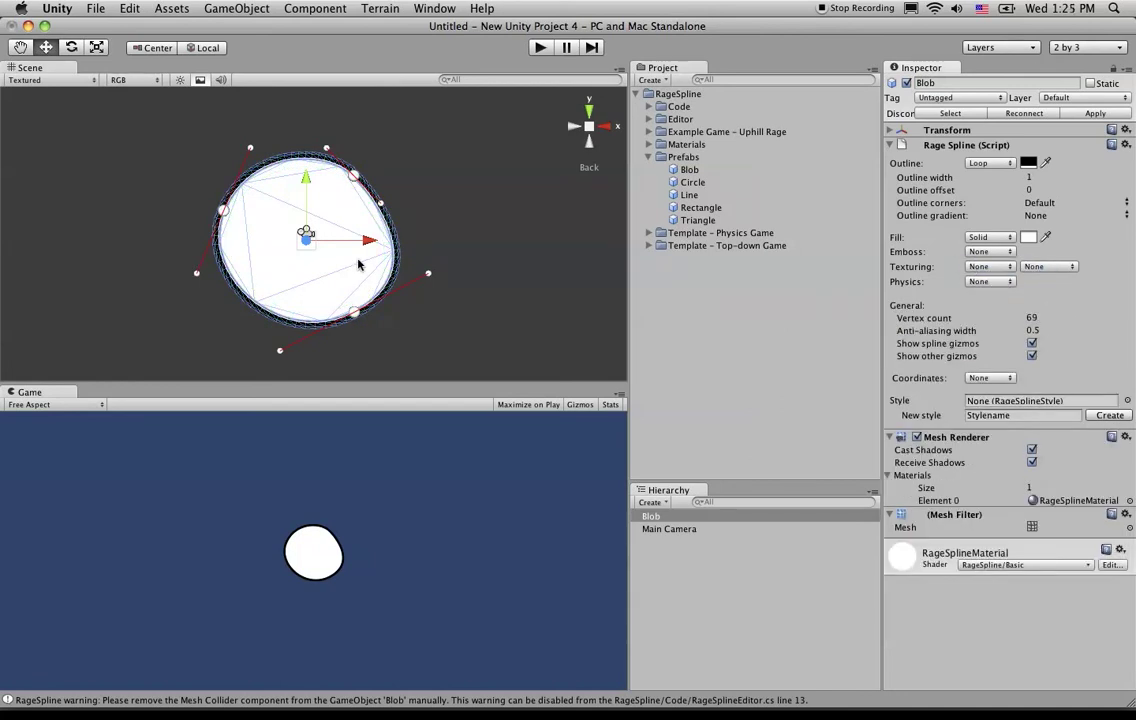
pyautogui.click(993, 283)
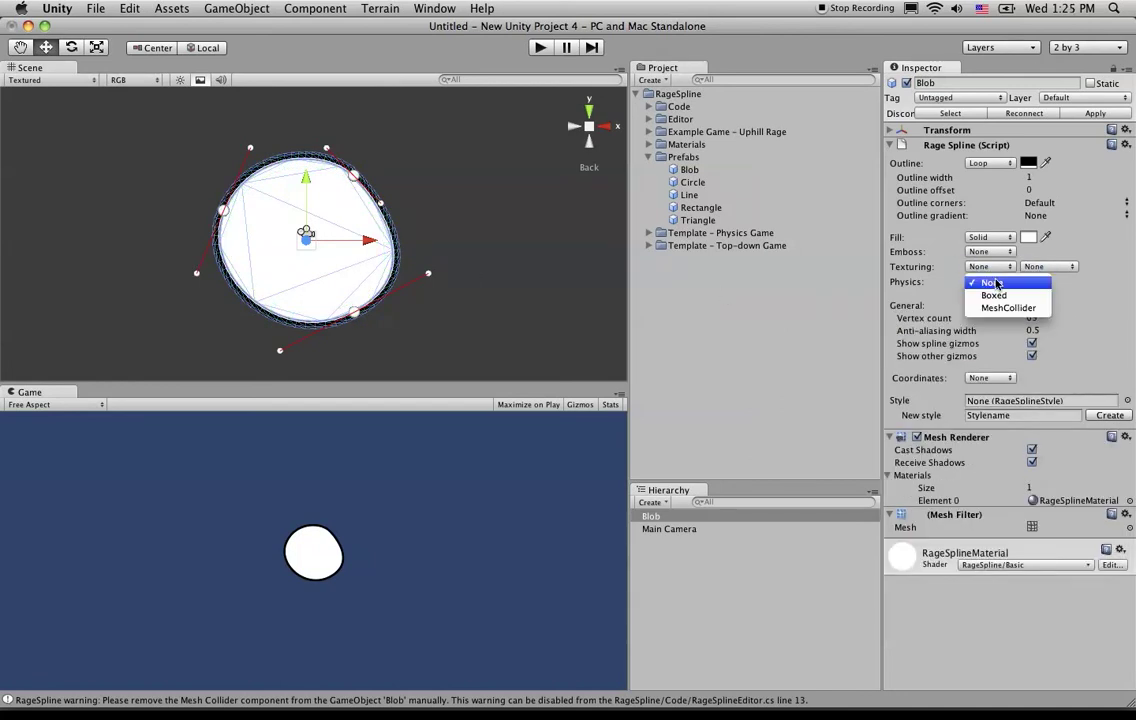
pyautogui.click(1027, 313)
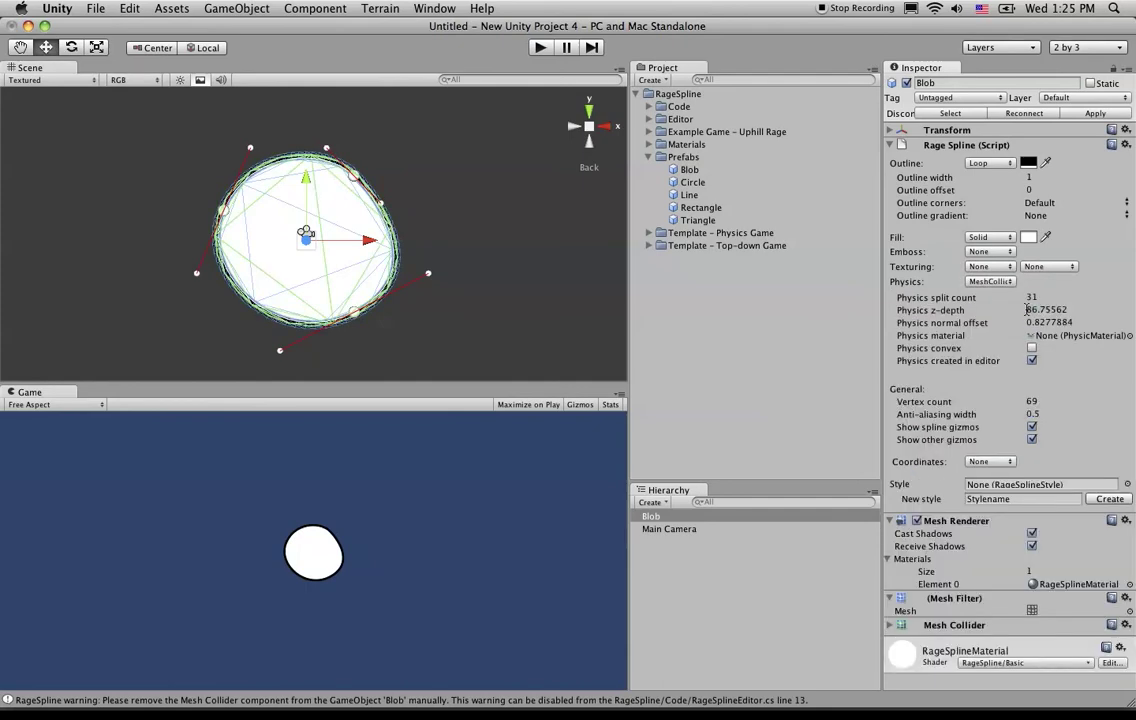
# Step: Switch to a zoomed-out perspective view and toggle Physics create in editor
pyautogui.click(590, 130)
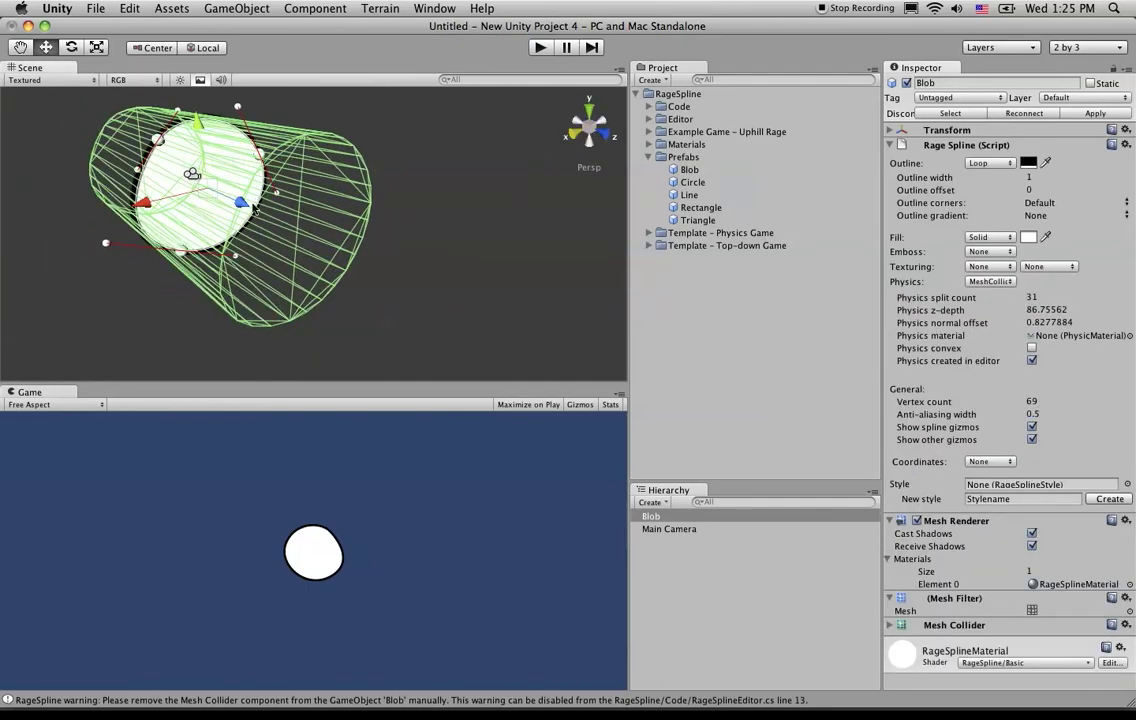
pyautogui.scroll(-5, 242, 205)
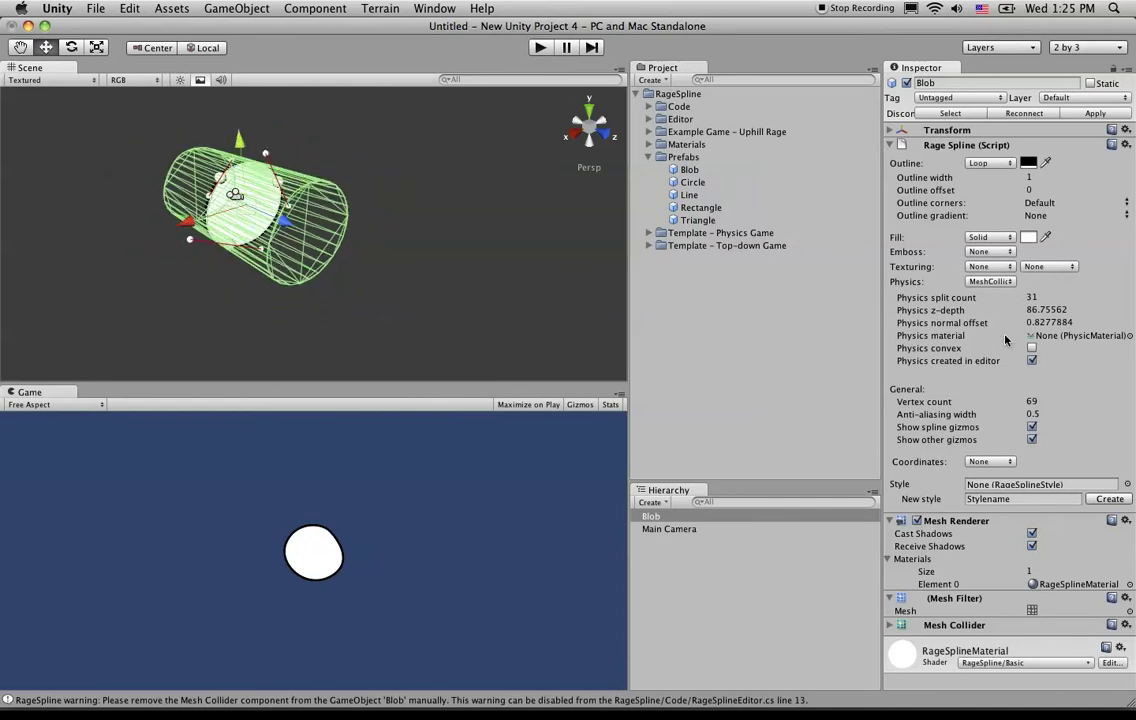
pyautogui.click(1031, 360)
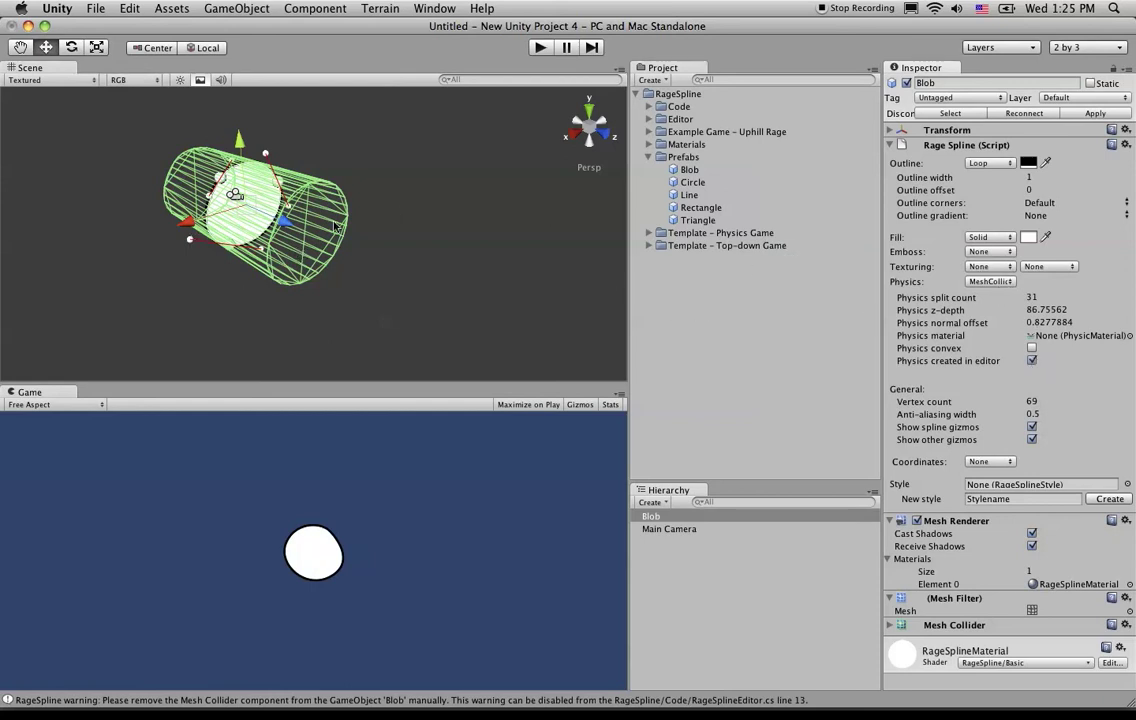
# Step: Set physics to None, try MeshCollider once more, then return it to None
pyautogui.click(984, 282)
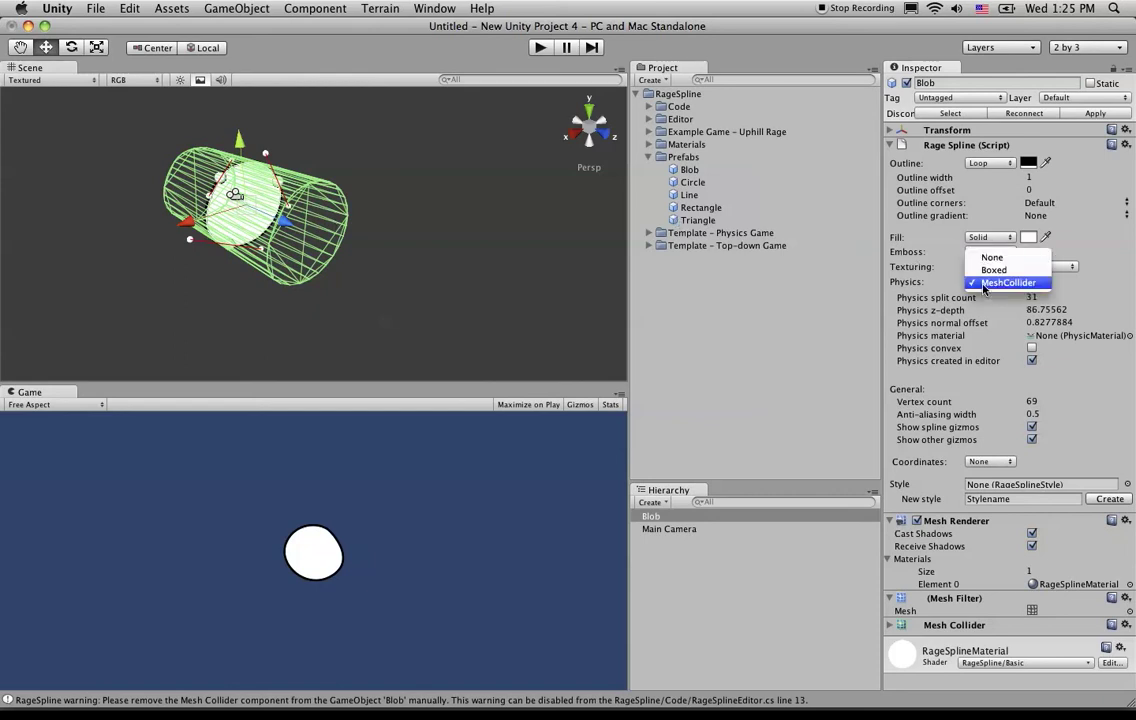
pyautogui.click(998, 257)
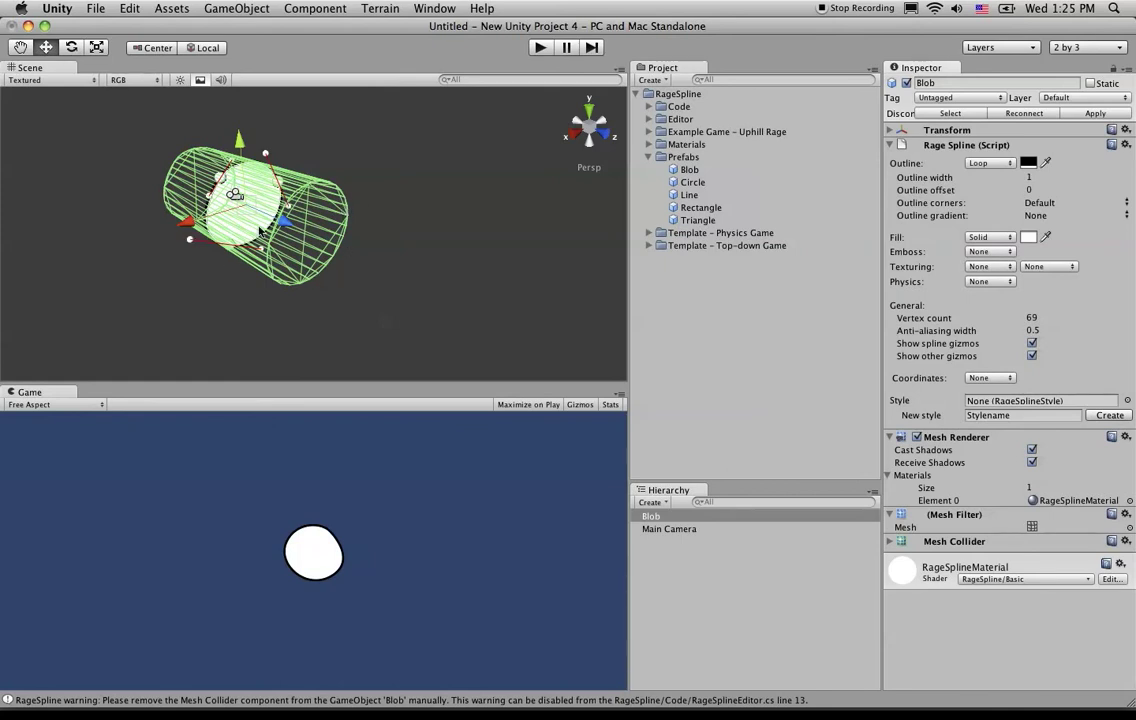
pyautogui.click(978, 282)
pyautogui.click(990, 308)
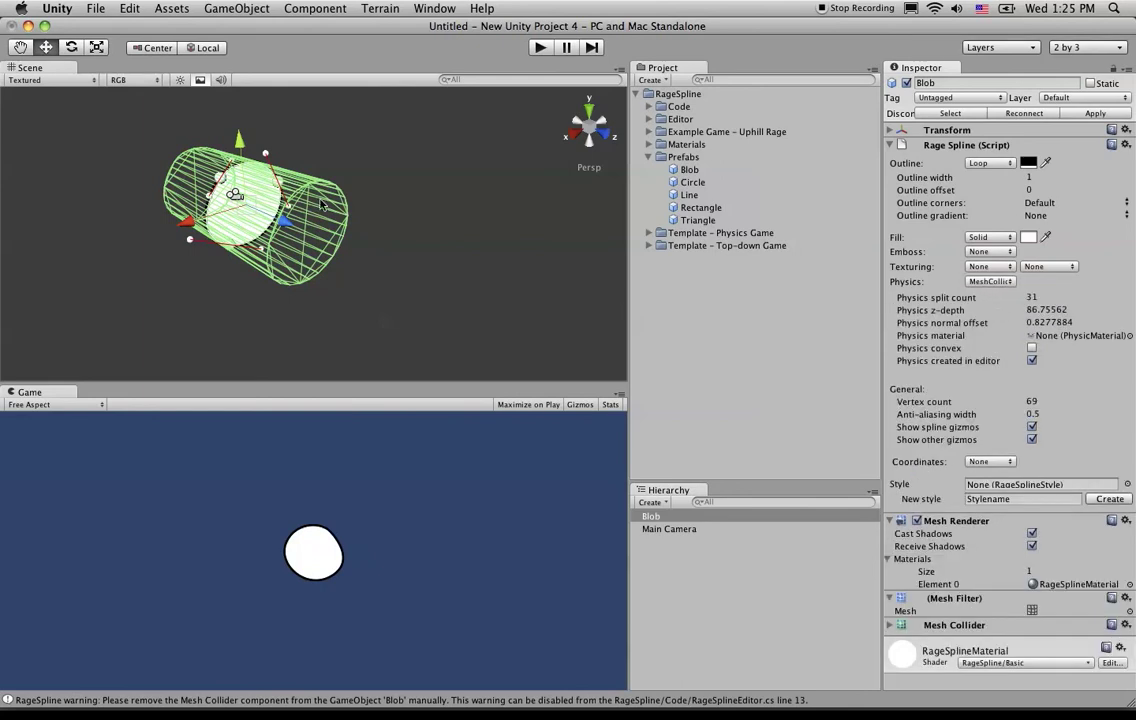
pyautogui.click(990, 281)
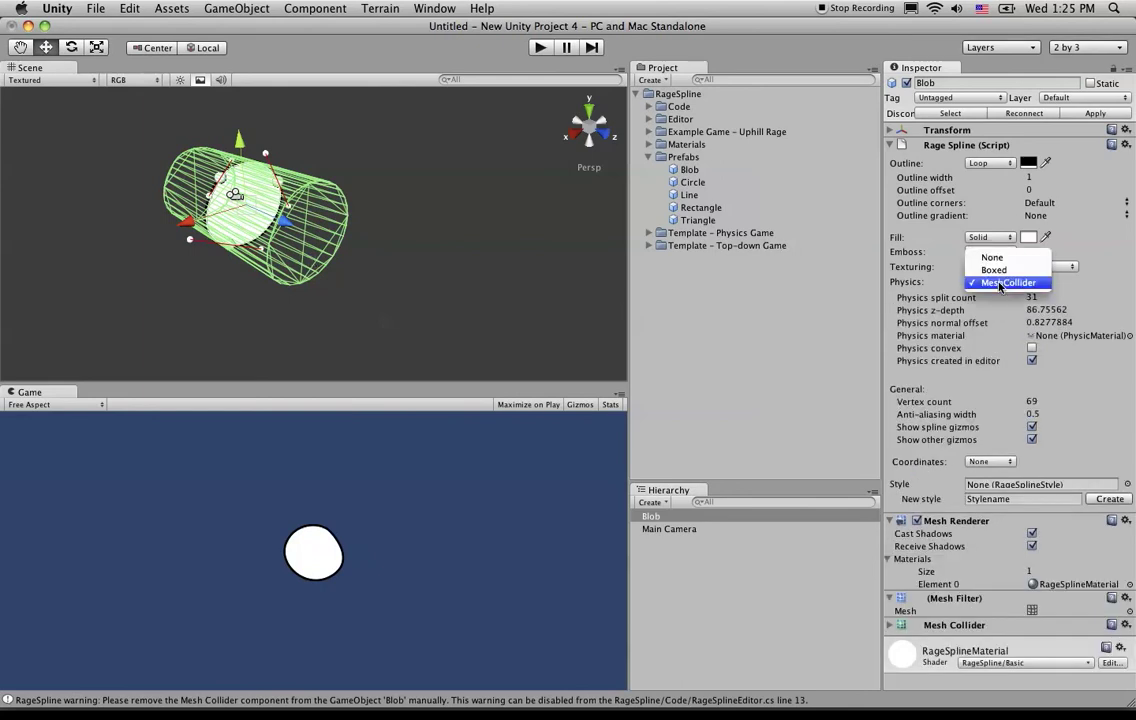
pyautogui.click(997, 262)
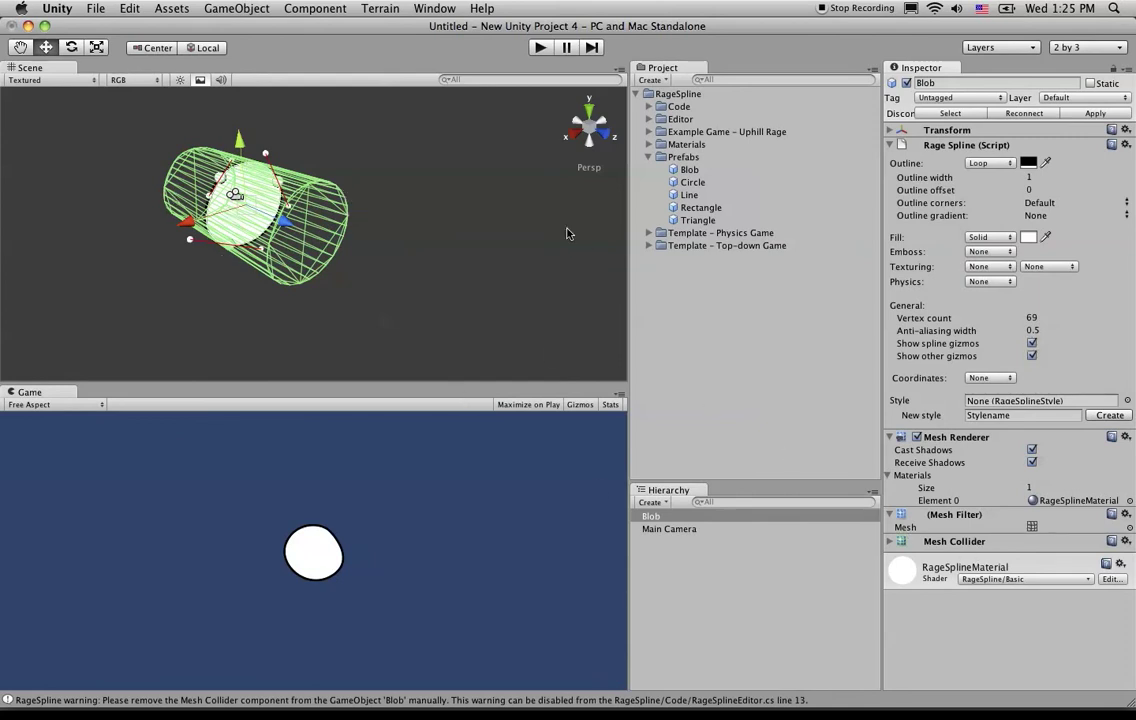
# Step: Remove the leftover Mesh Collider component from the Blob using Remove Component
pyautogui.click(906, 541)
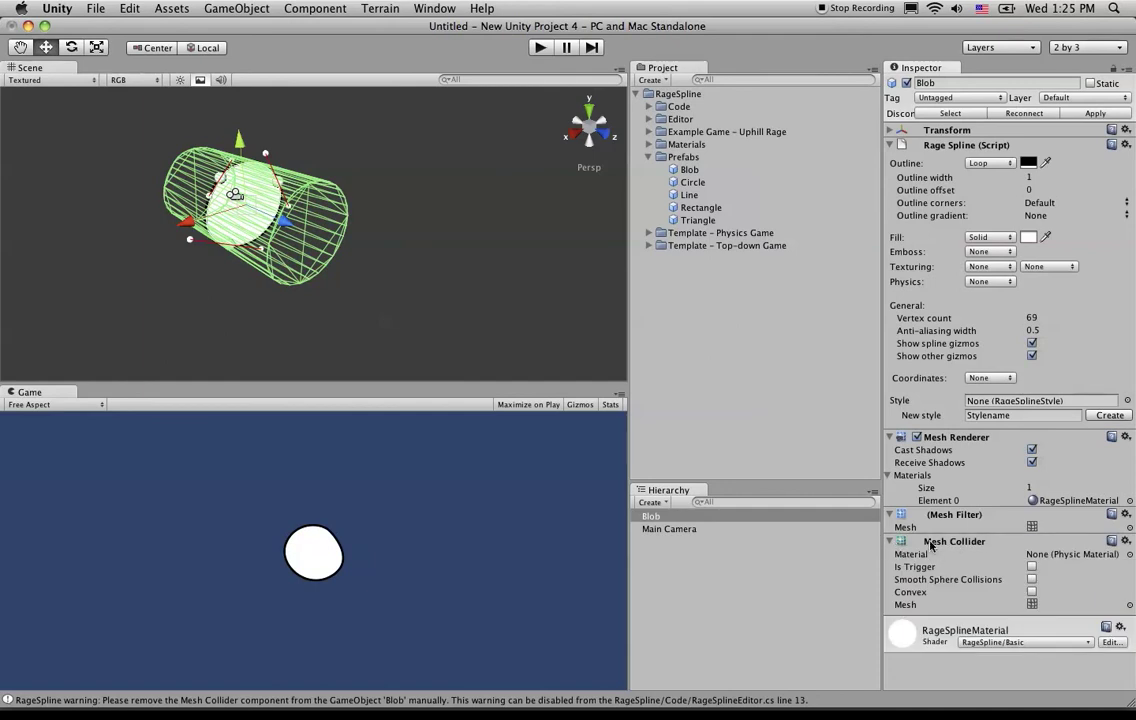
pyautogui.rightClick(930, 543)
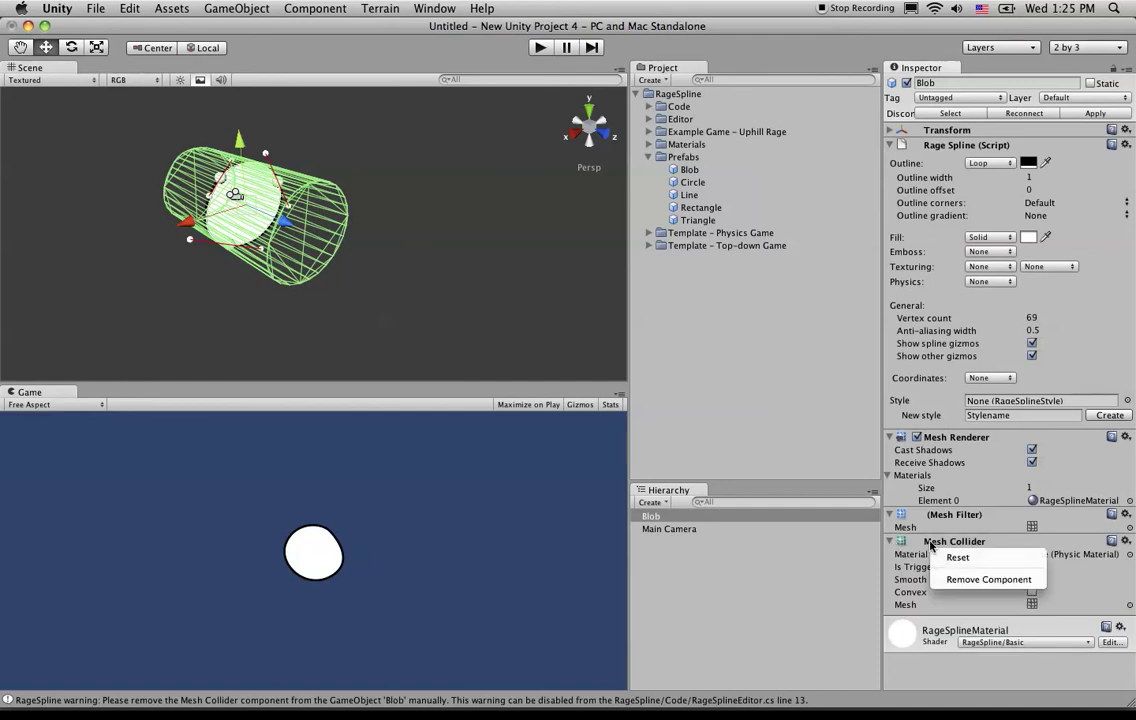
pyautogui.click(1125, 542)
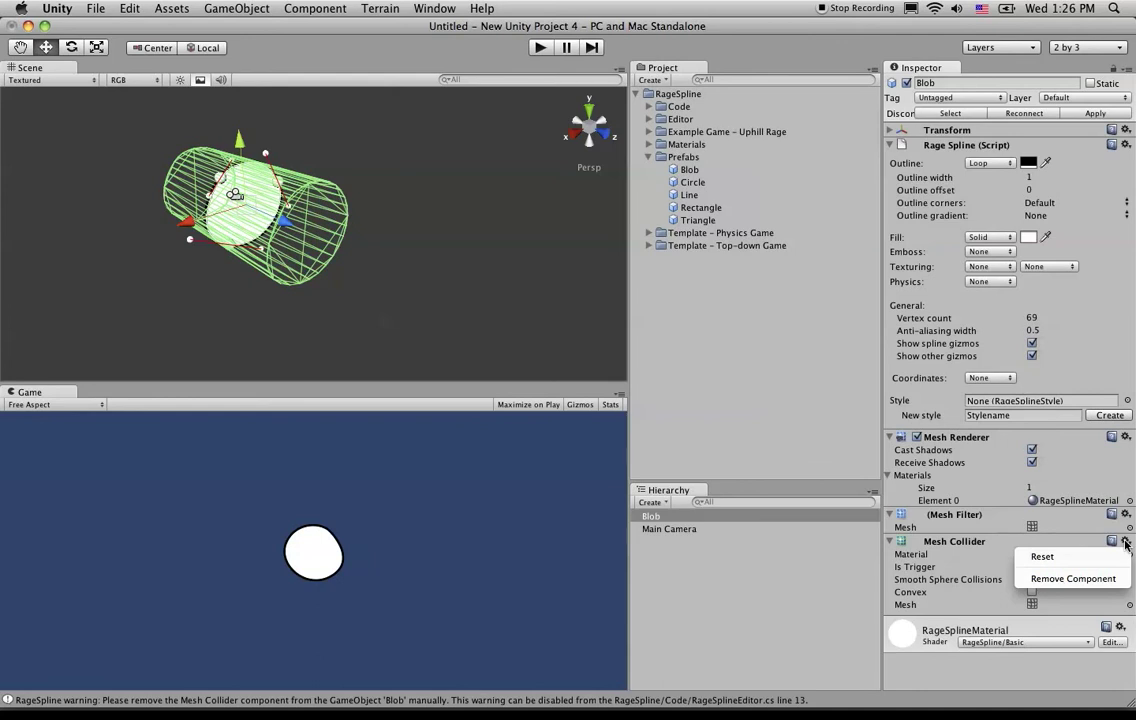
pyautogui.click(1110, 579)
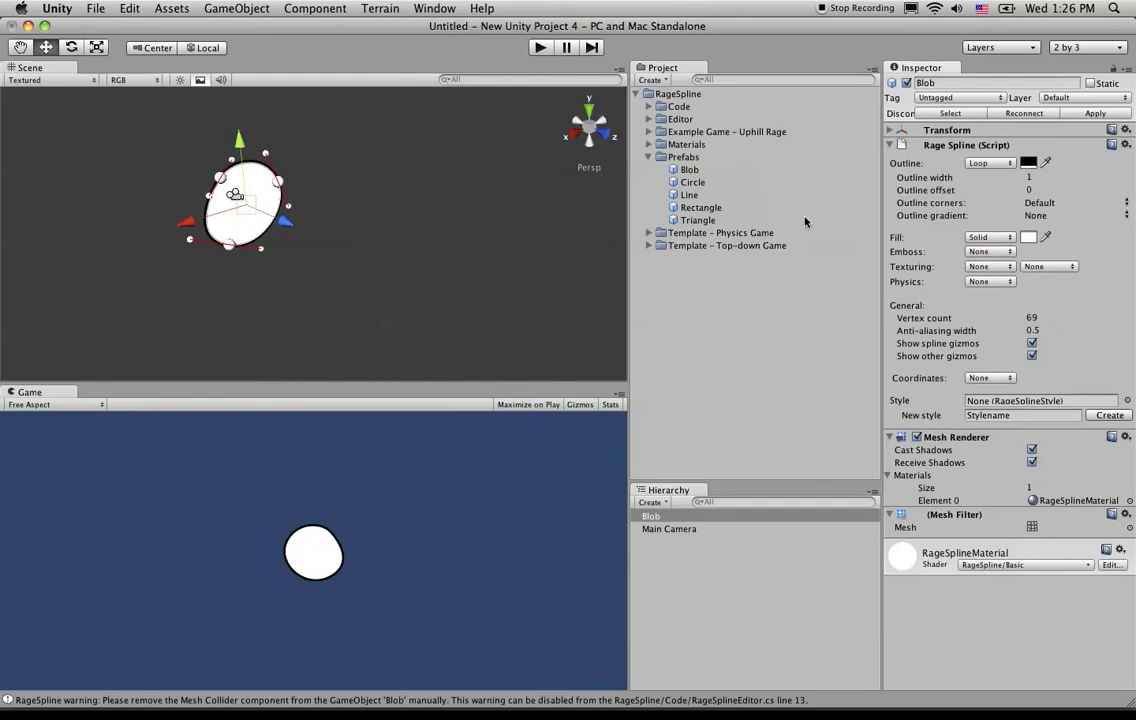
# Step: Set the Blob's RageSpline physics type back to MeshCollider, then switch over to TextEdit
pyautogui.click(990, 281)
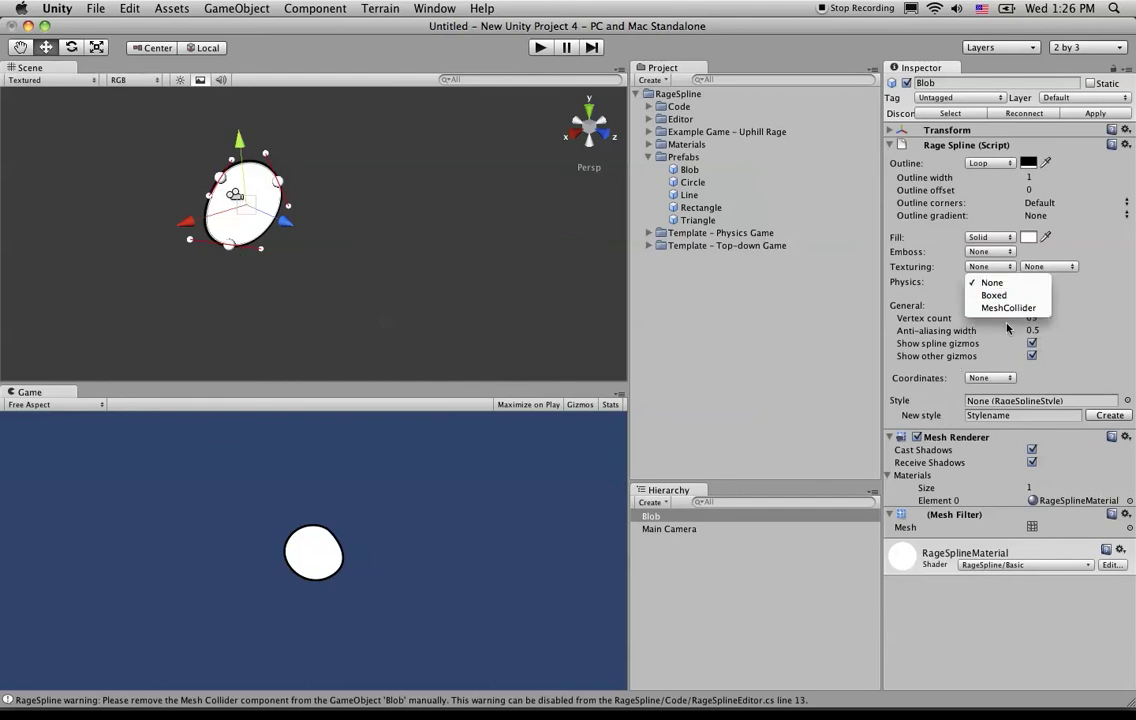
pyautogui.click(1008, 308)
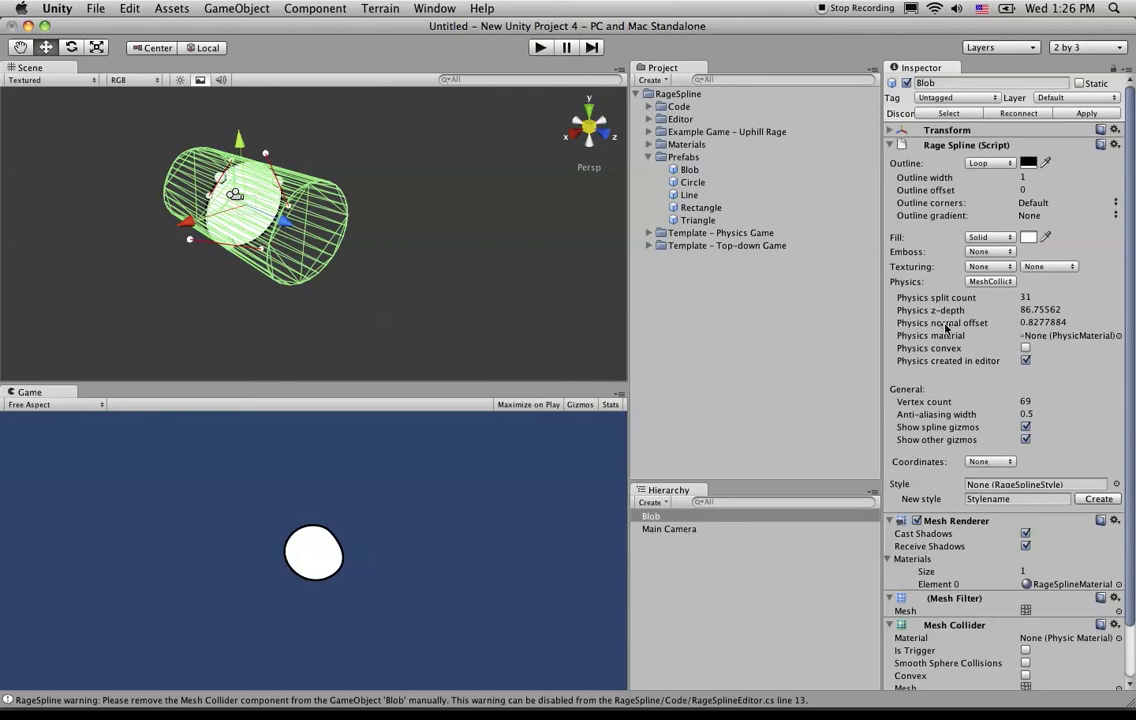
pyautogui.press('super+Tab')
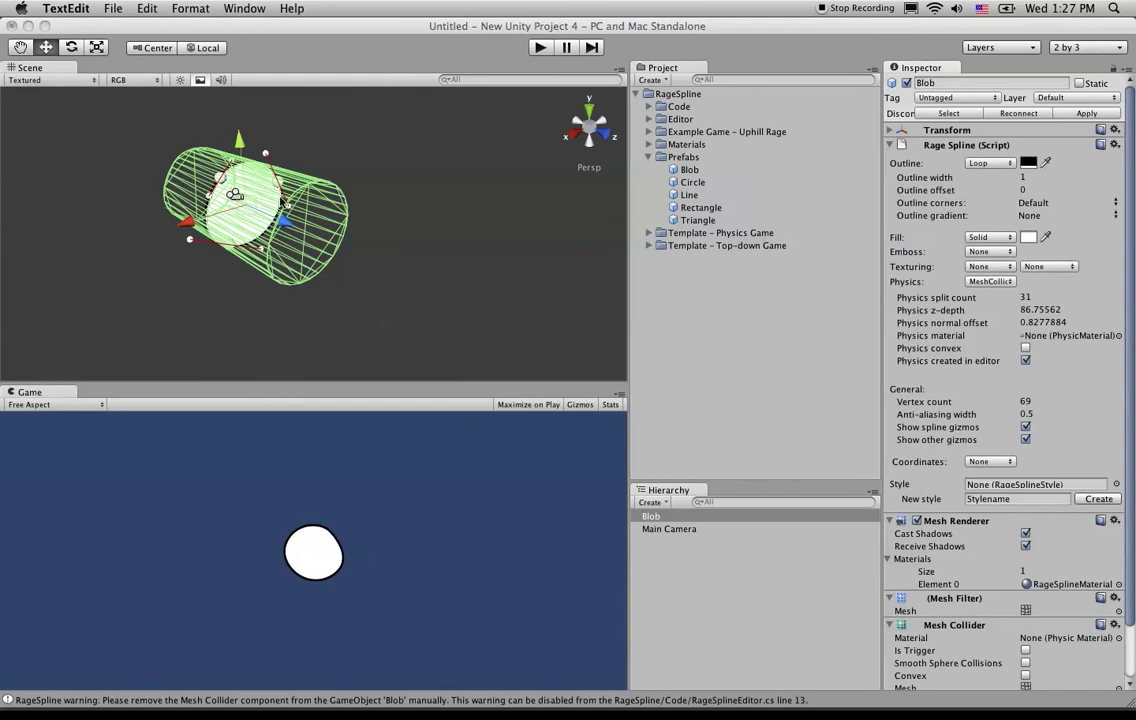
# Step: Make the Blob's collider convex, then change its spline physics type to None
pyautogui.click(1025, 348)
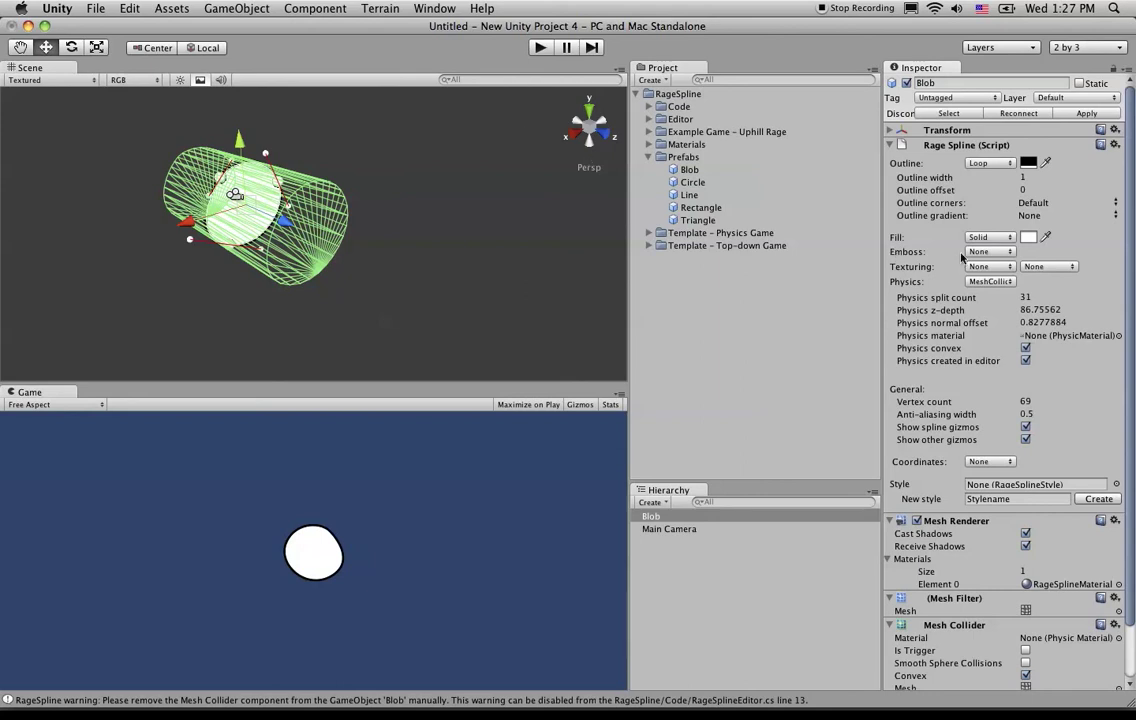
pyautogui.click(1005, 283)
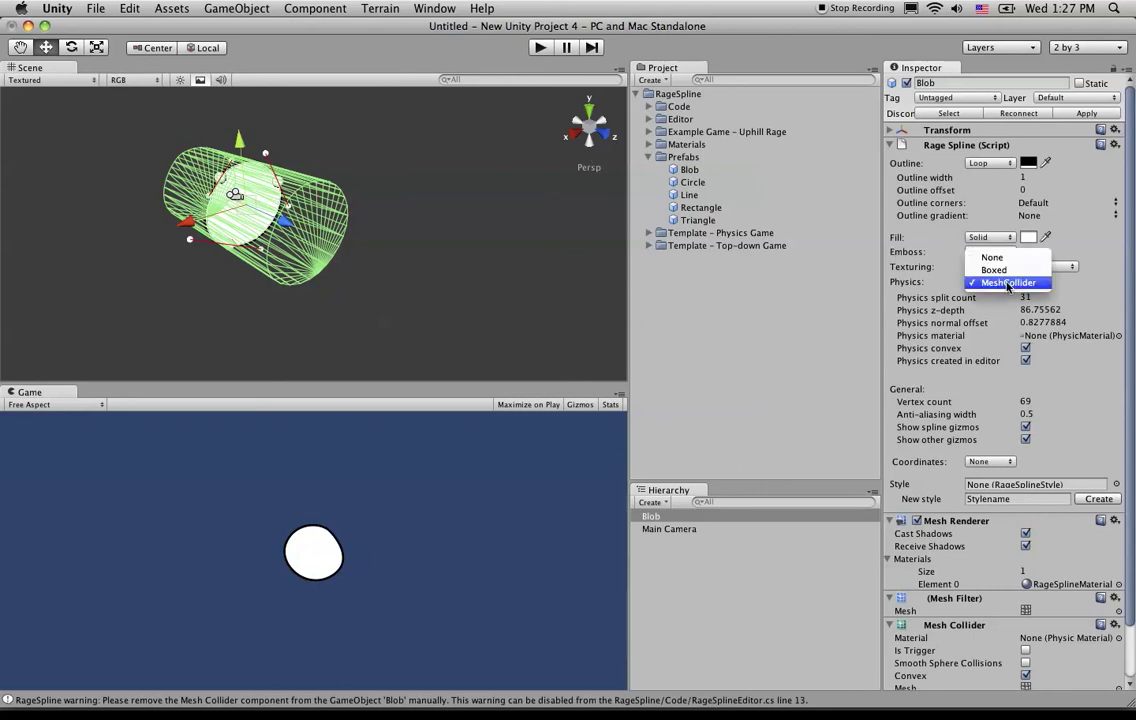
pyautogui.click(1005, 258)
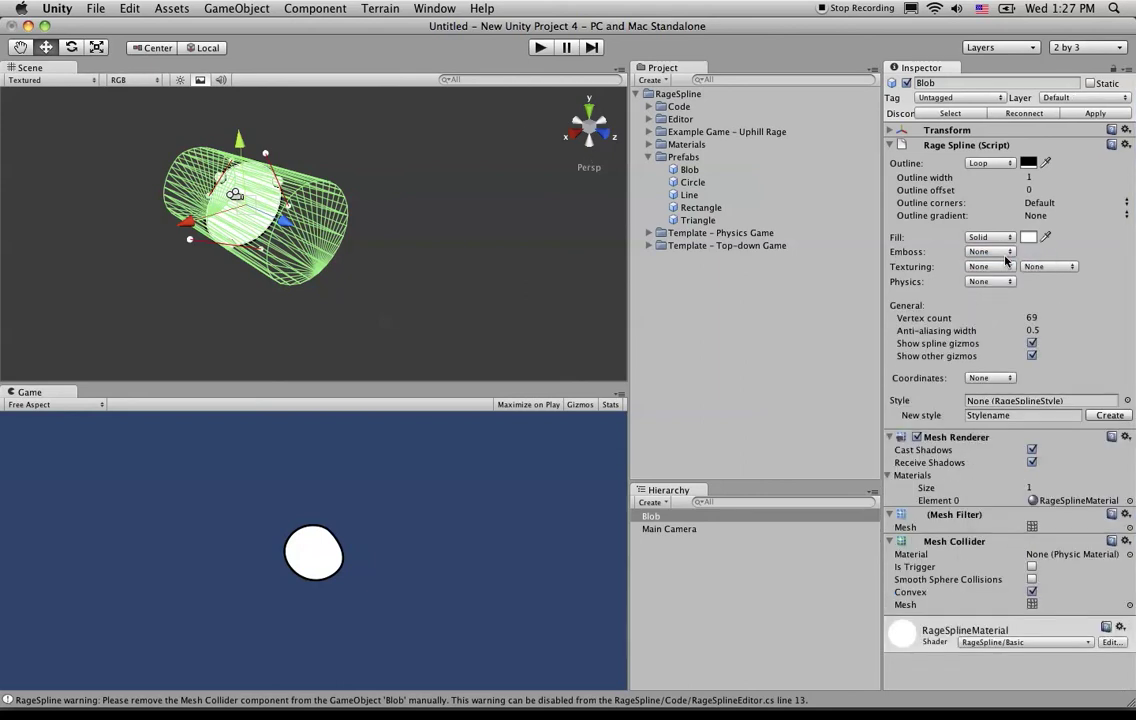